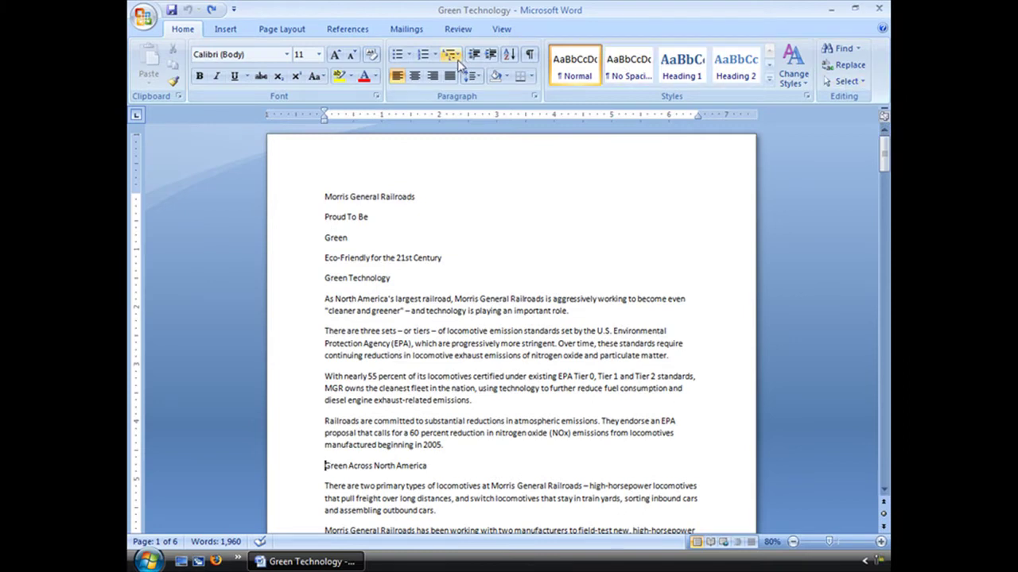
# Scroll down the document to find the Green Across North America heading.
pyautogui.scroll(-1, 600, 235)
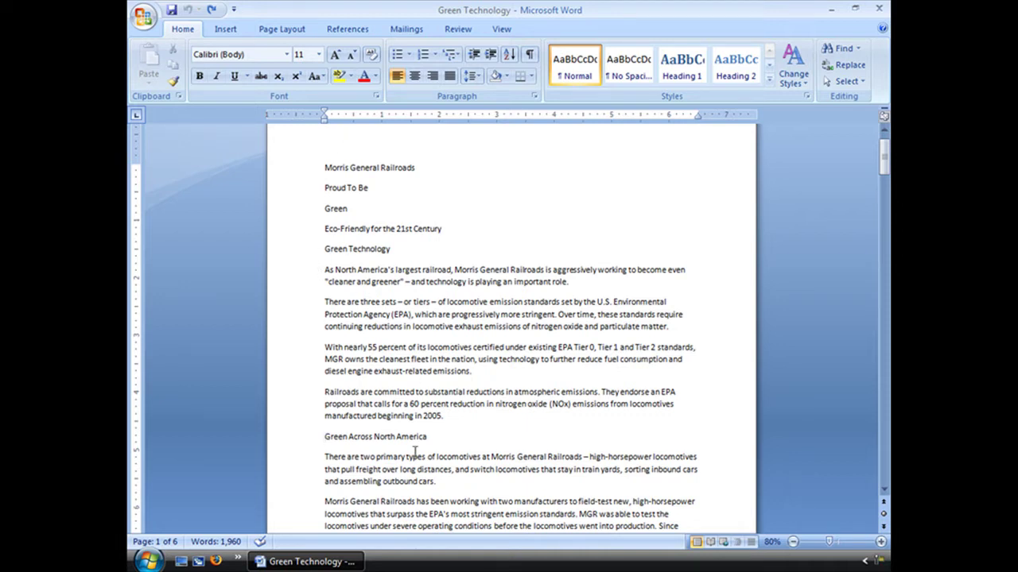
pyautogui.scroll(-2, 399, 449)
pyautogui.scroll(-2, 371, 409)
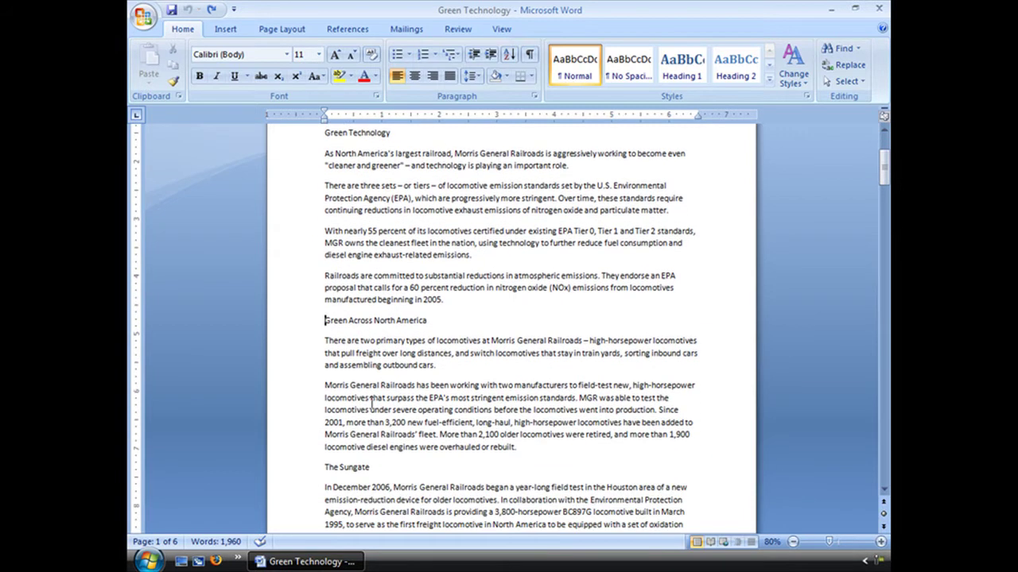
pyautogui.scroll(-6, 399, 501)
pyautogui.scroll(7, 404, 509)
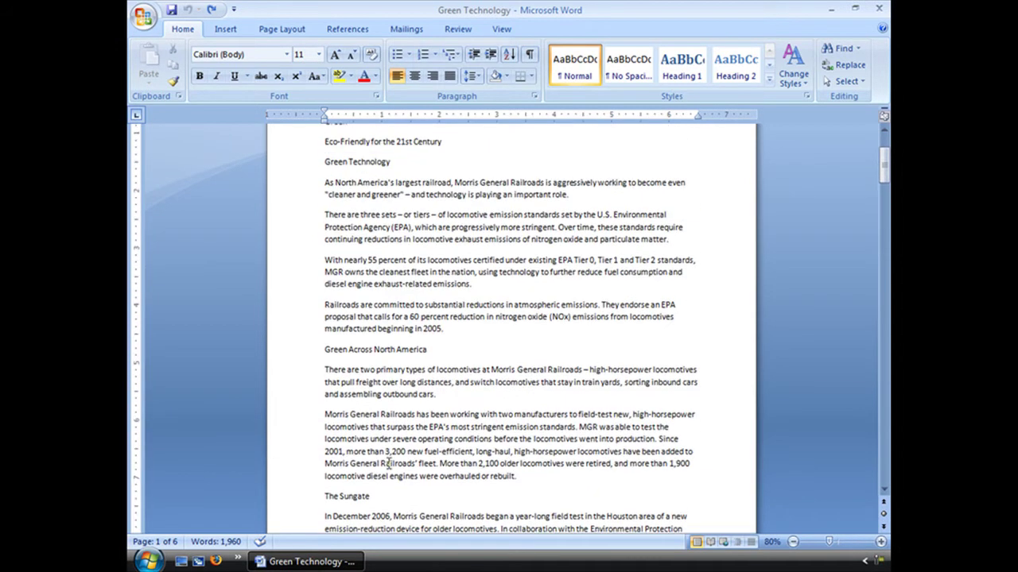
# Add blank lines until Green Across North America moves to page 2, then zoom out to 70%.
pyautogui.press('Return')
pyautogui.press('Return')
pyautogui.press('Return')
pyautogui.press('Return')
pyautogui.press('Return')
pyautogui.press('Return')
pyautogui.press('Return')
pyautogui.press('Return')
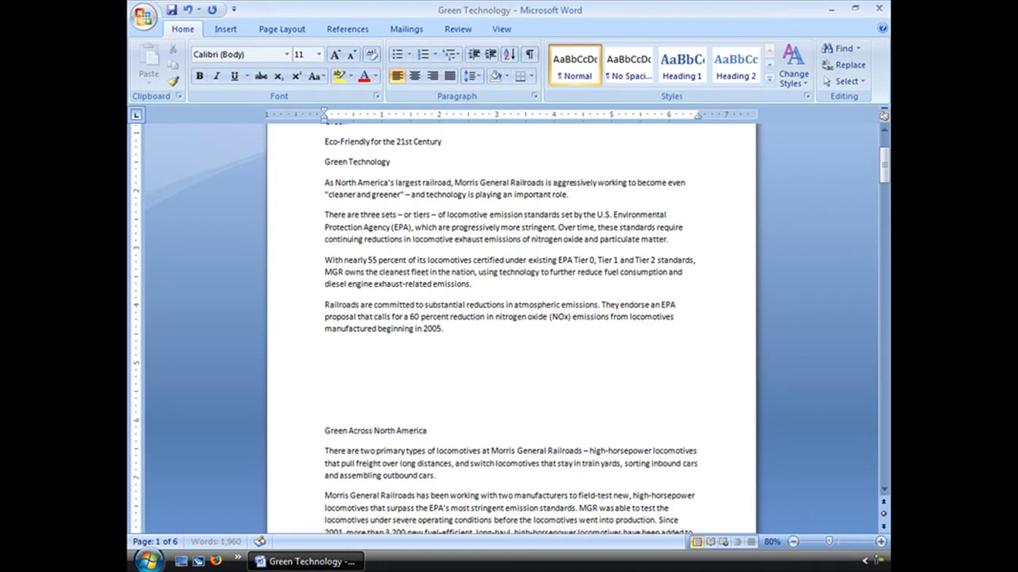
pyautogui.scroll(-6, 347, 389)
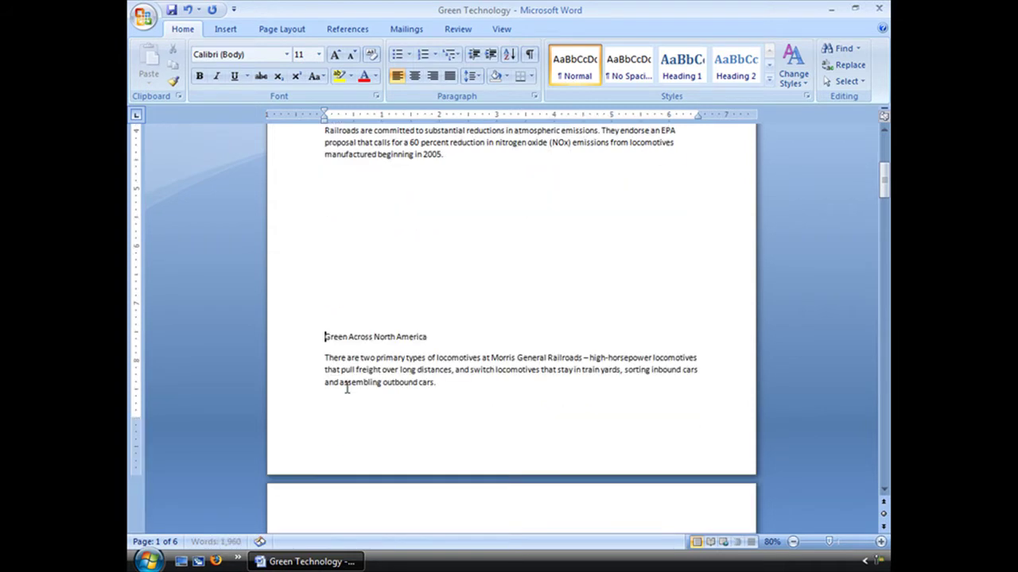
pyautogui.press('Return')
pyautogui.press('Return')
pyautogui.press('Return')
pyautogui.press('Return')
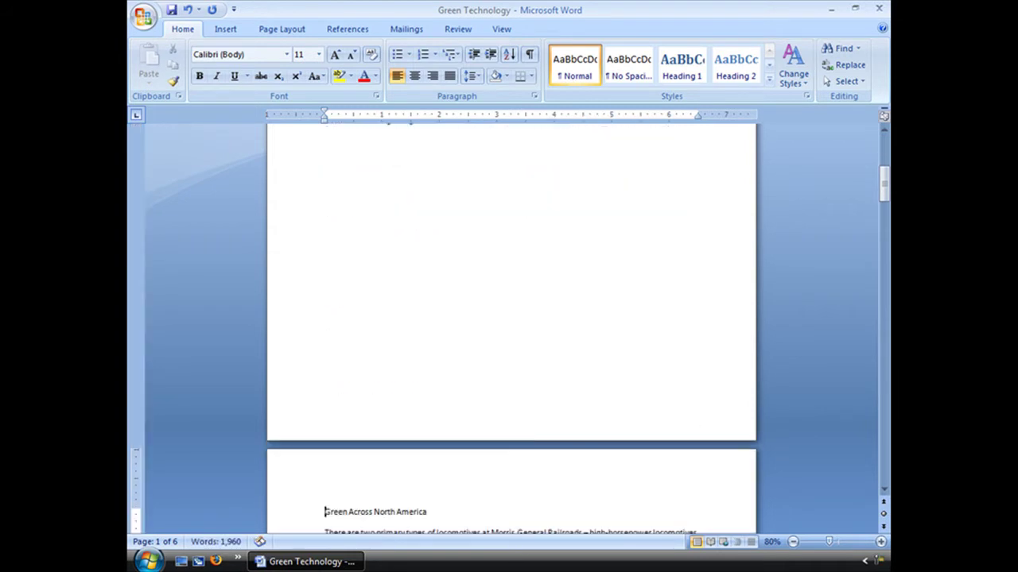
pyautogui.click(793, 541)
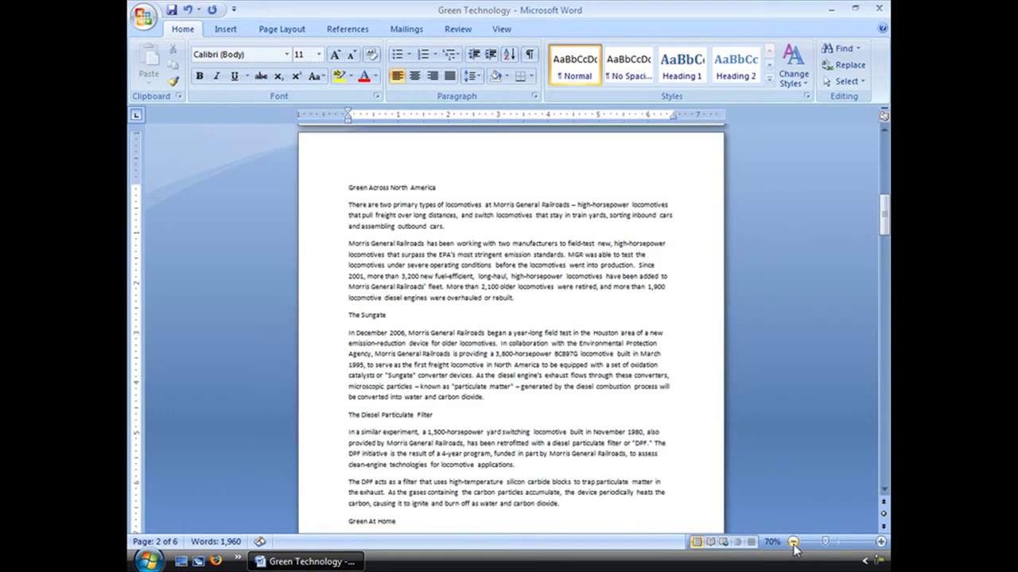
pyautogui.scroll(8, 736, 362)
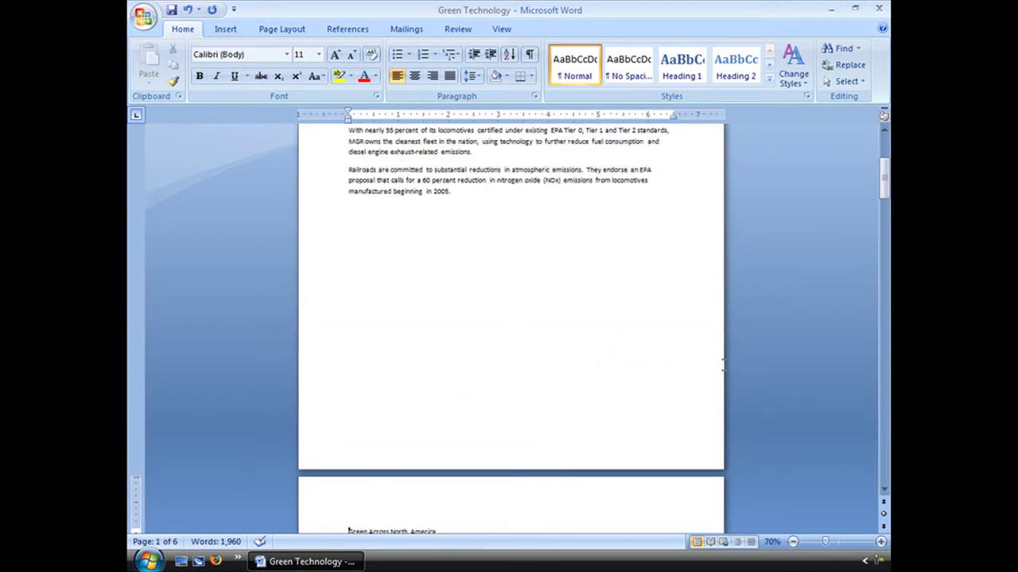
pyautogui.scroll(-1, 723, 364)
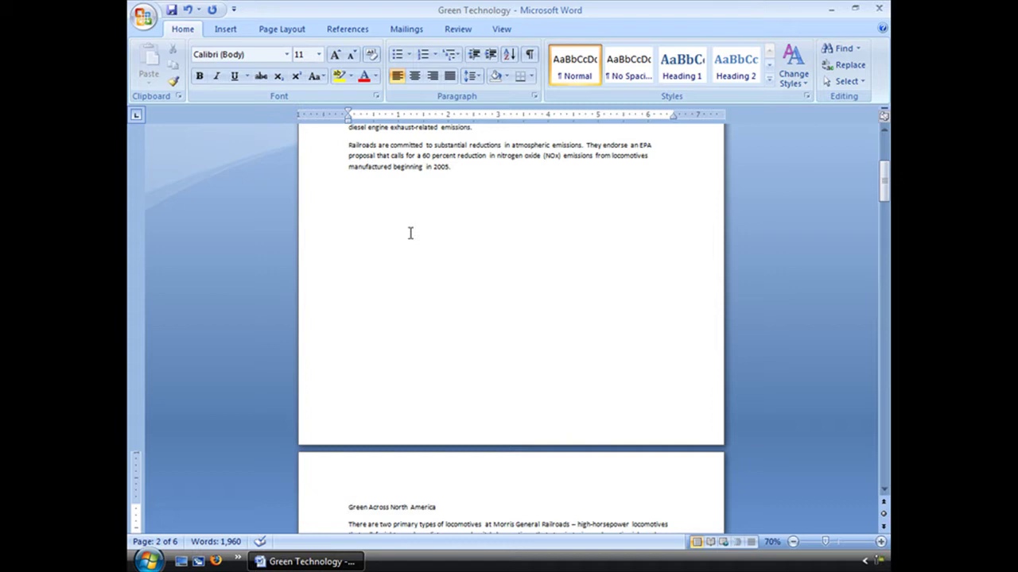
# Insert the Tracks sm photo from the Pictures folder below the 2005 paragraph.
pyautogui.click(223, 29)
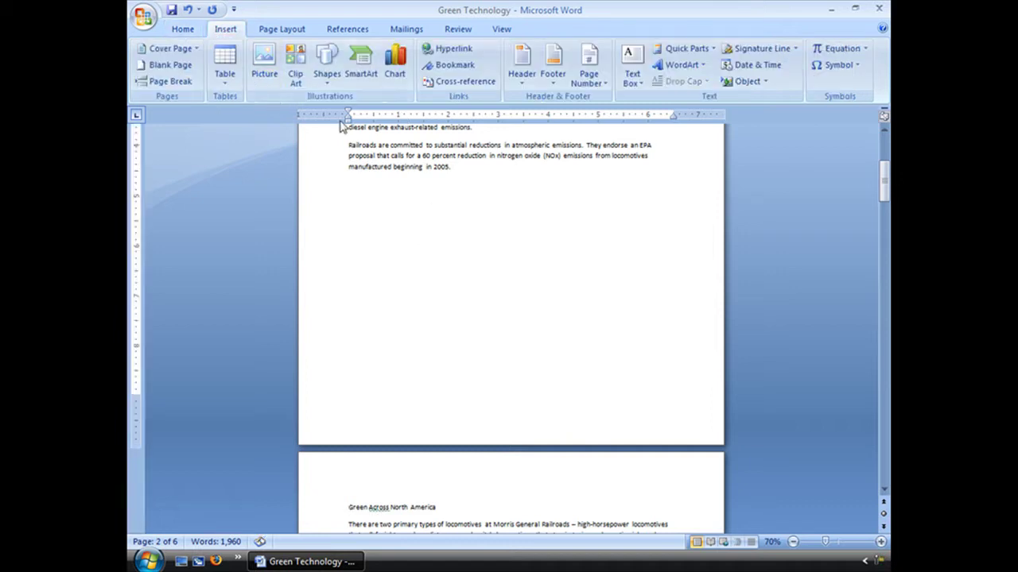
pyautogui.click(264, 63)
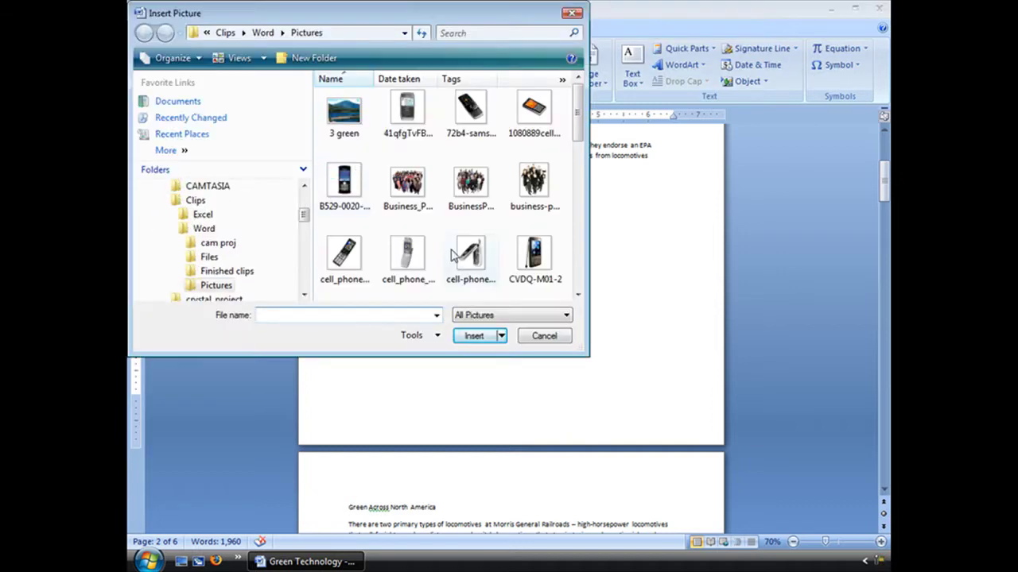
pyautogui.moveTo(579, 116); pyautogui.dragTo(554, 275)
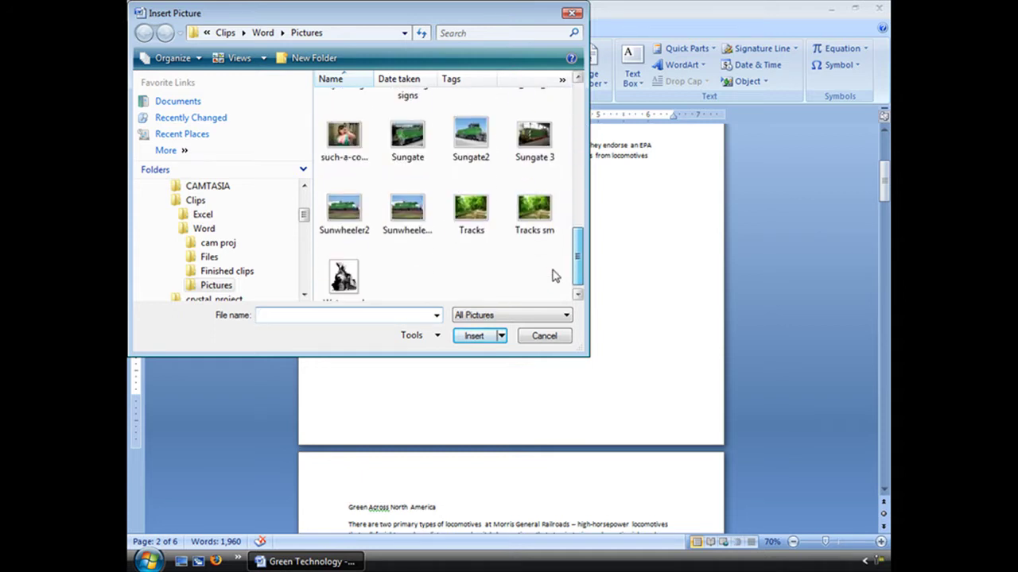
pyautogui.click(526, 221)
pyautogui.click(474, 335)
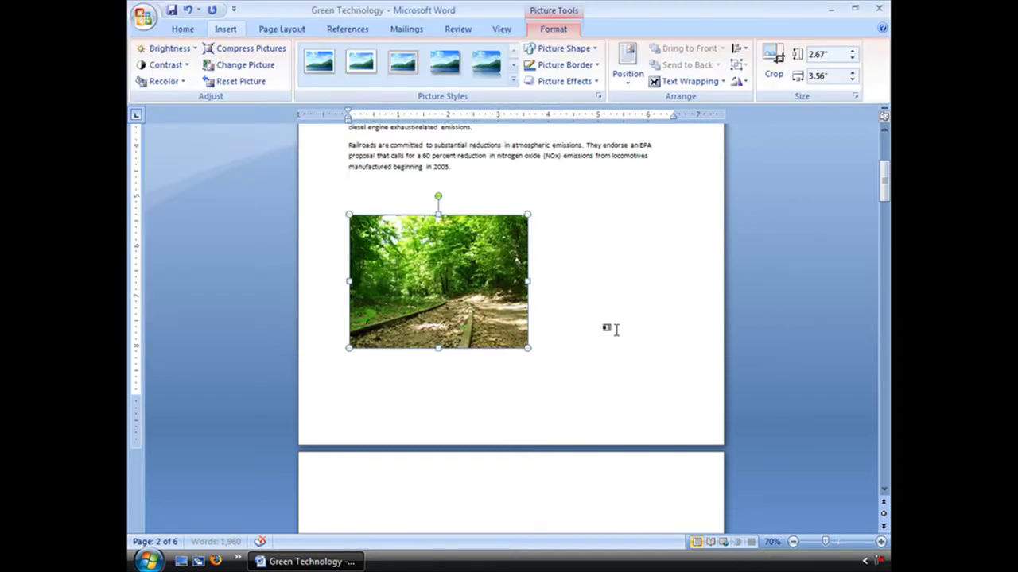
pyautogui.scroll(-3, 598, 315)
pyautogui.scroll(-2, 513, 364)
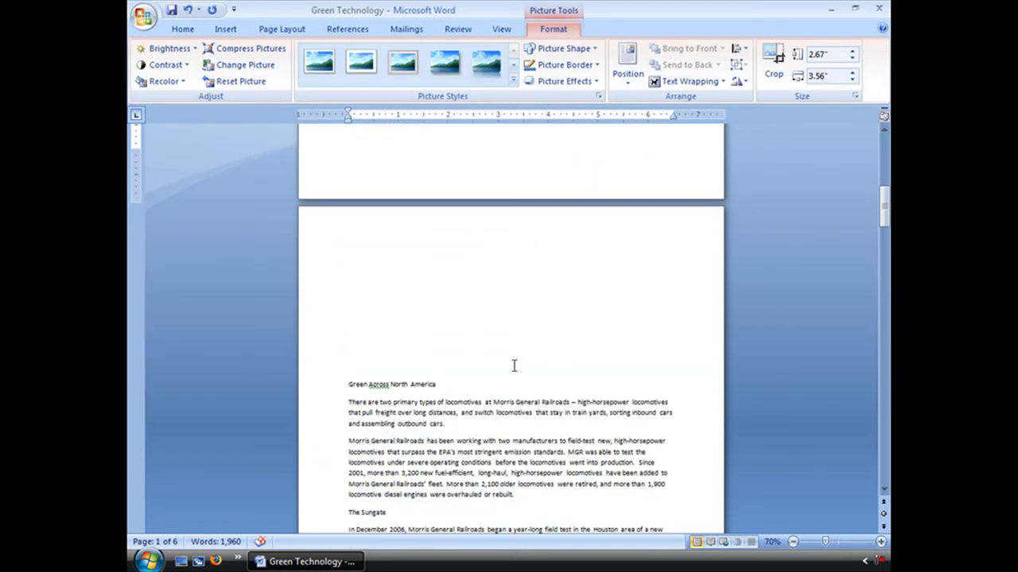
pyautogui.scroll(5, 461, 342)
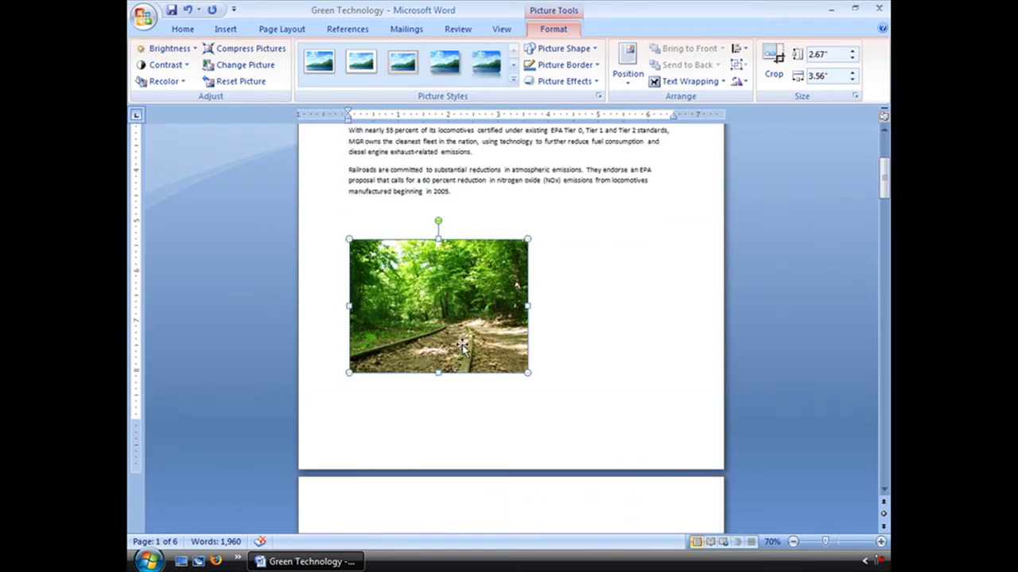
# Delete the Tracks sm photo and turn on Show/Hide ¶ formatting marks.
pyautogui.press('Delete')
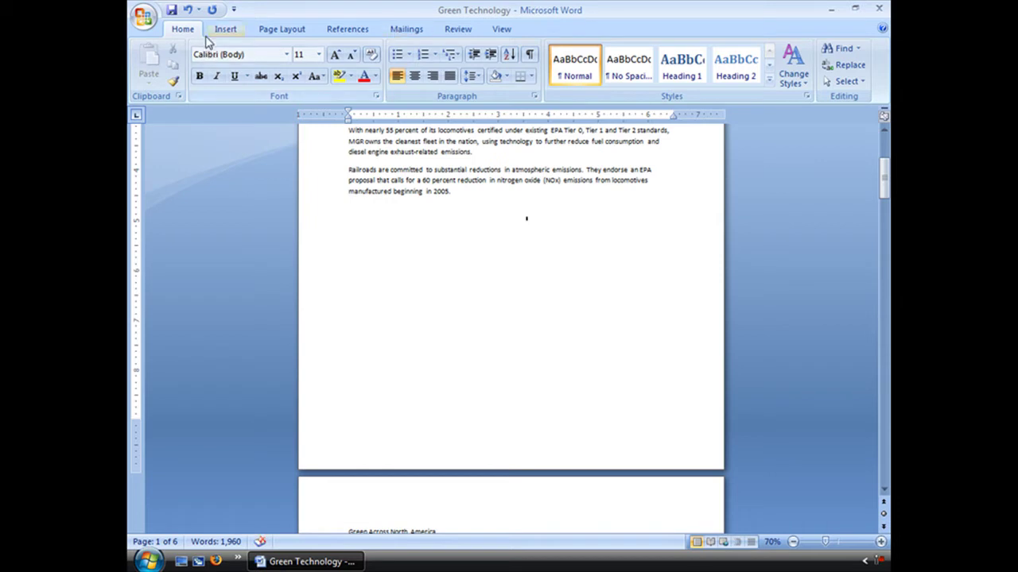
pyautogui.click(530, 56)
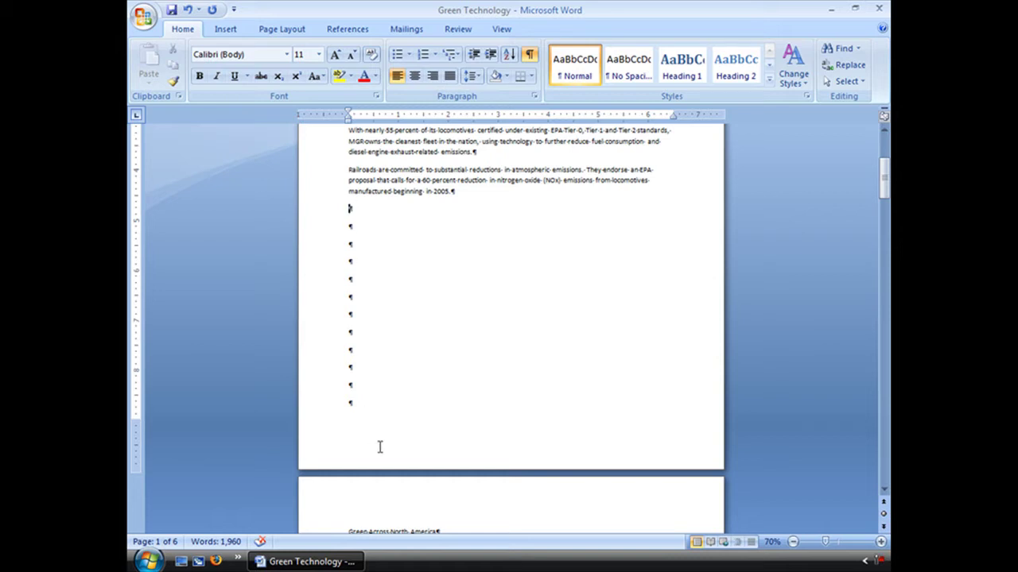
pyautogui.scroll(-3, 379, 446)
# Reinsert the Tracks sm picture below the 2005 paragraph.
pyautogui.click(226, 28)
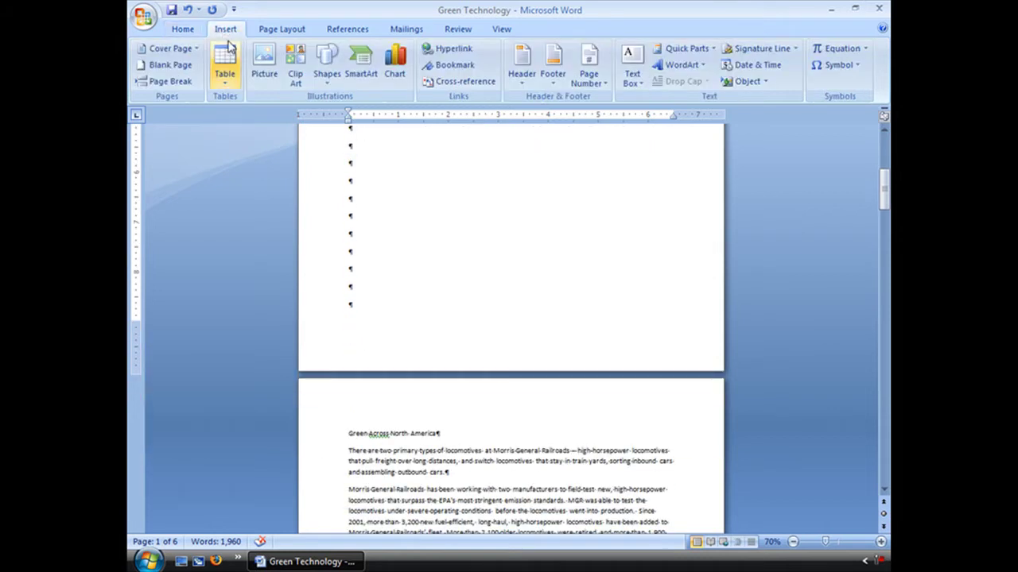
pyautogui.click(263, 70)
pyautogui.moveTo(578, 115); pyautogui.dragTo(579, 266)
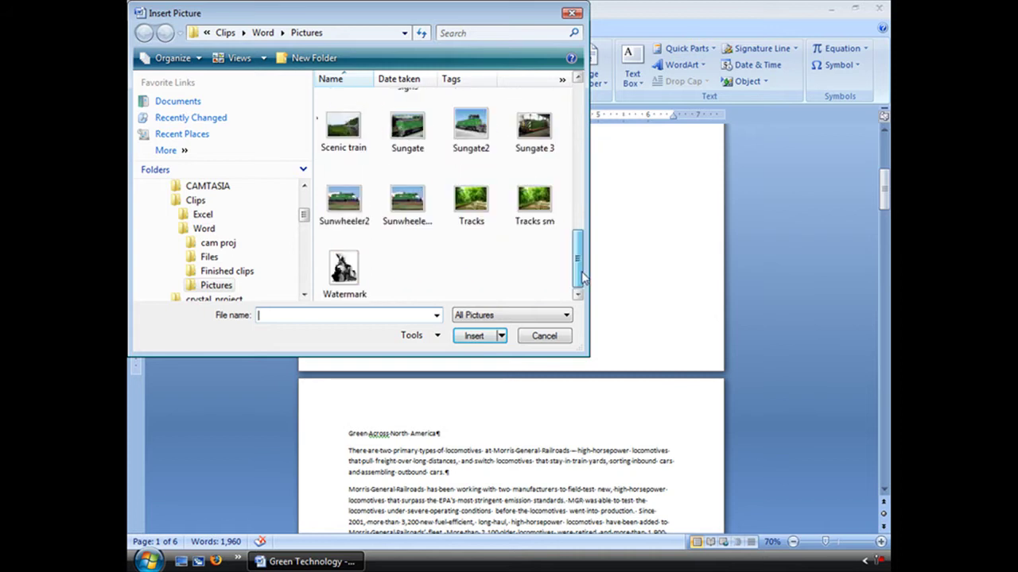
pyautogui.click(534, 203)
pyautogui.click(488, 338)
pyautogui.scroll(-3, 588, 303)
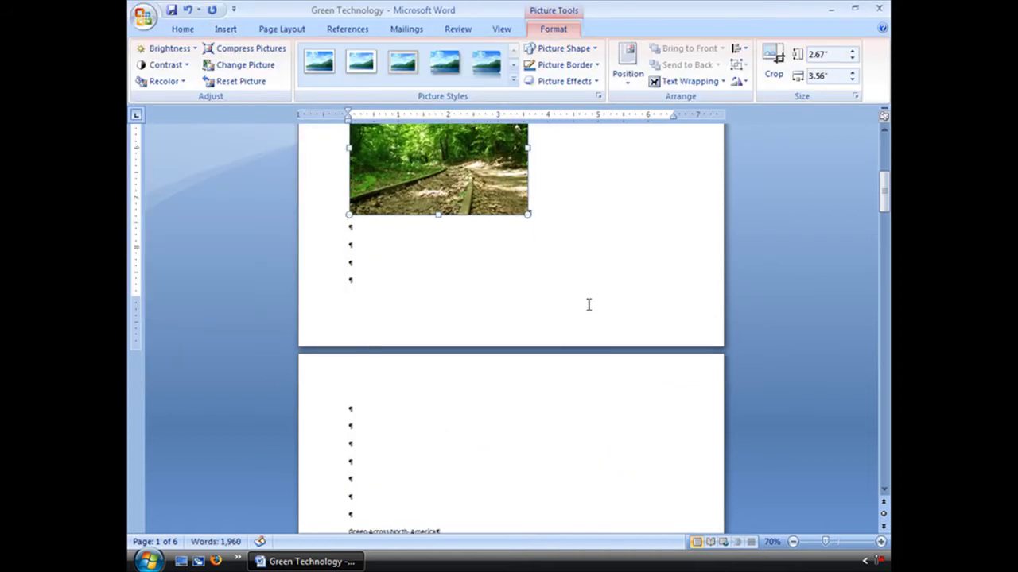
pyautogui.scroll(3, 435, 429)
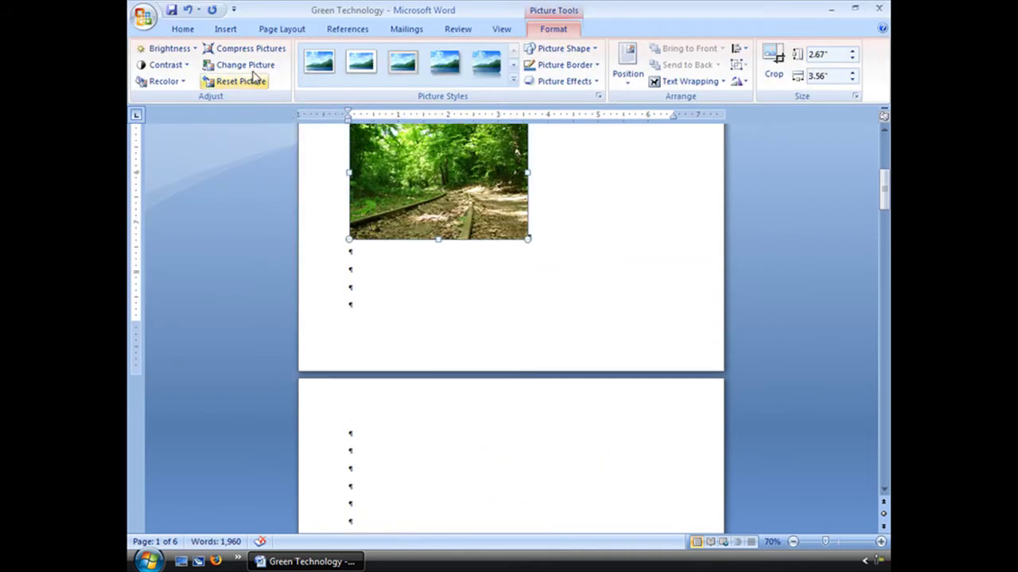
# Undo the picture insertion and select the empty paragraph lines.
pyautogui.click(187, 10)
pyautogui.moveTo(357, 337); pyautogui.dragTo(426, 349)
pyautogui.click(405, 192)
# Delete the empty lines and insert a page break after the railroad emissions paragraph.
pyautogui.press('Delete')
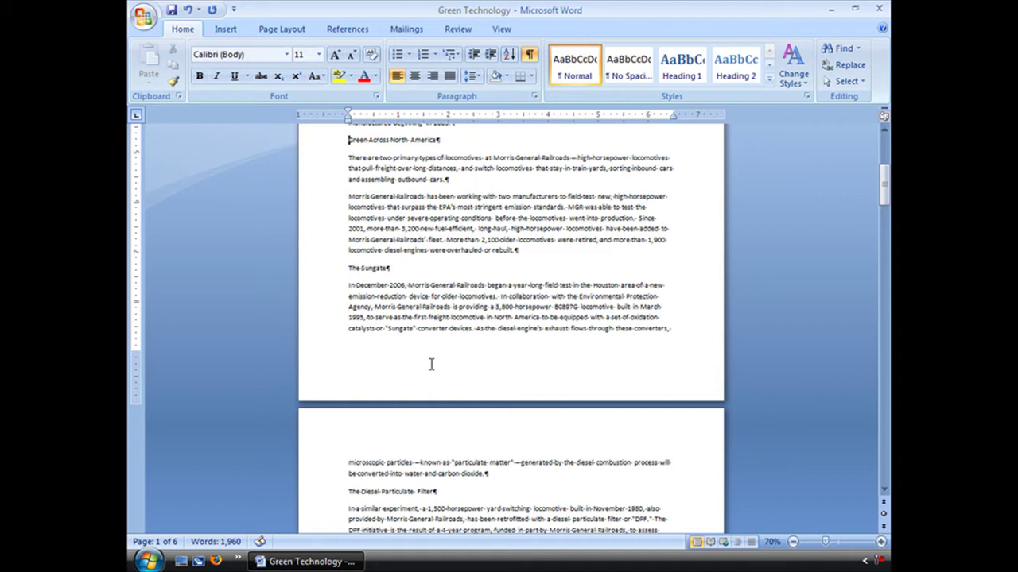
pyautogui.scroll(7, 438, 365)
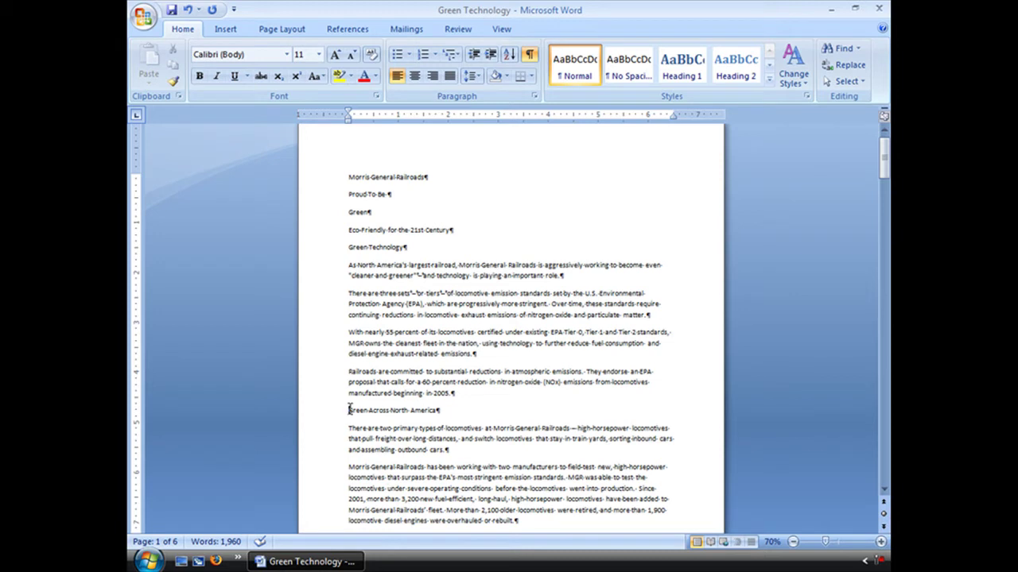
pyautogui.click(223, 29)
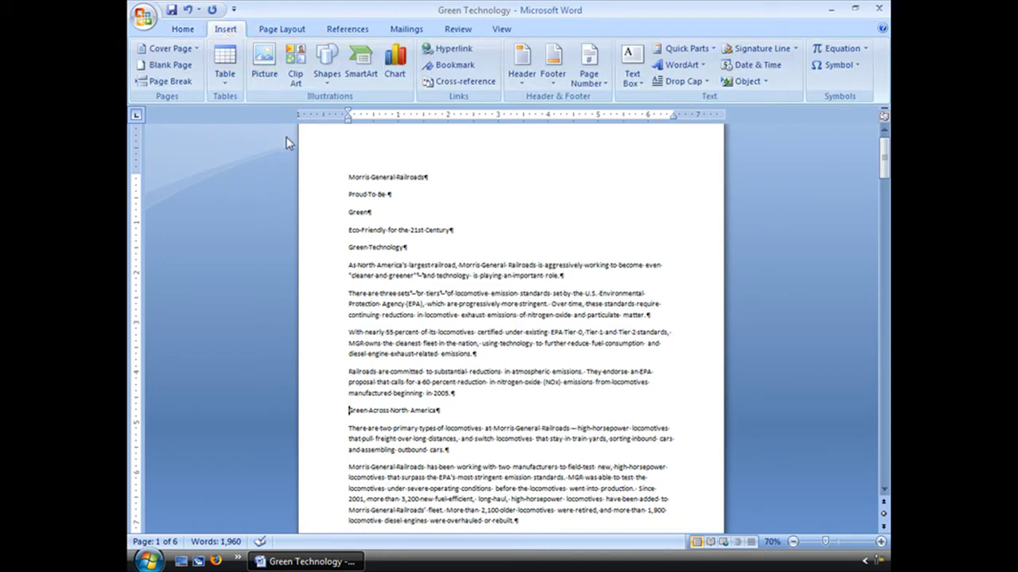
pyautogui.click(170, 83)
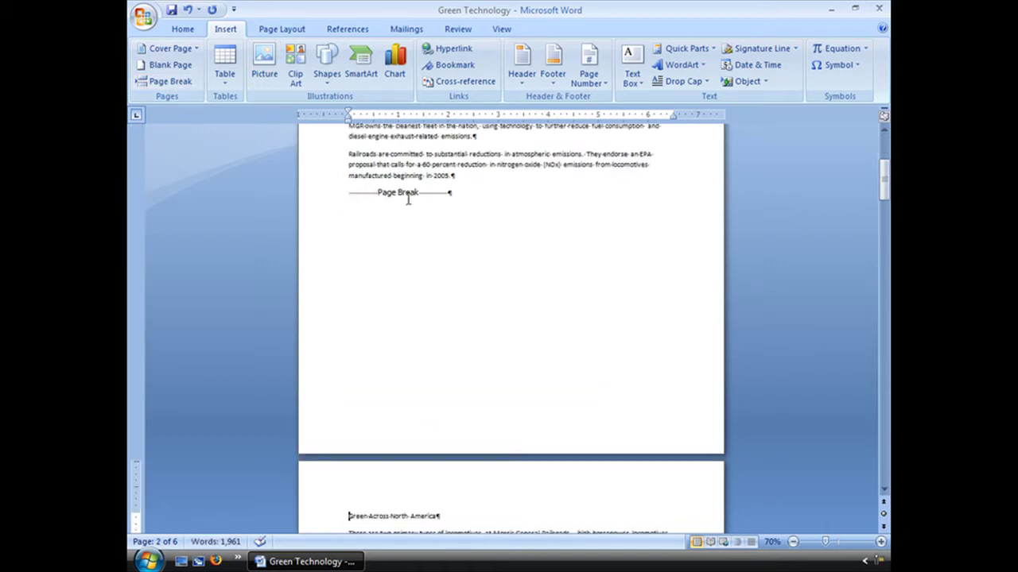
pyautogui.scroll(3, 489, 293)
pyautogui.scroll(-8, 488, 293)
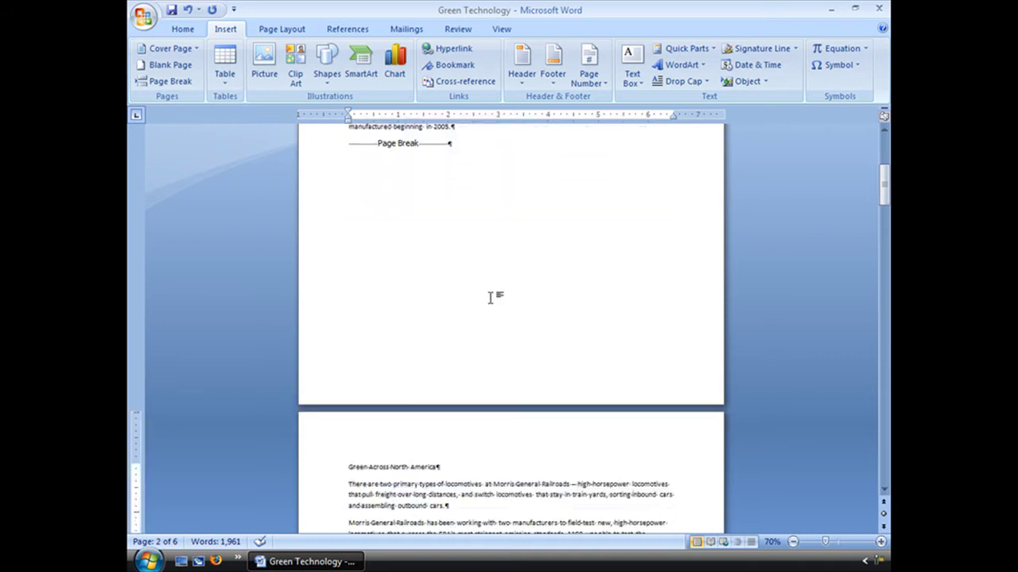
pyautogui.scroll(2, 489, 296)
pyautogui.scroll(-2, 490, 298)
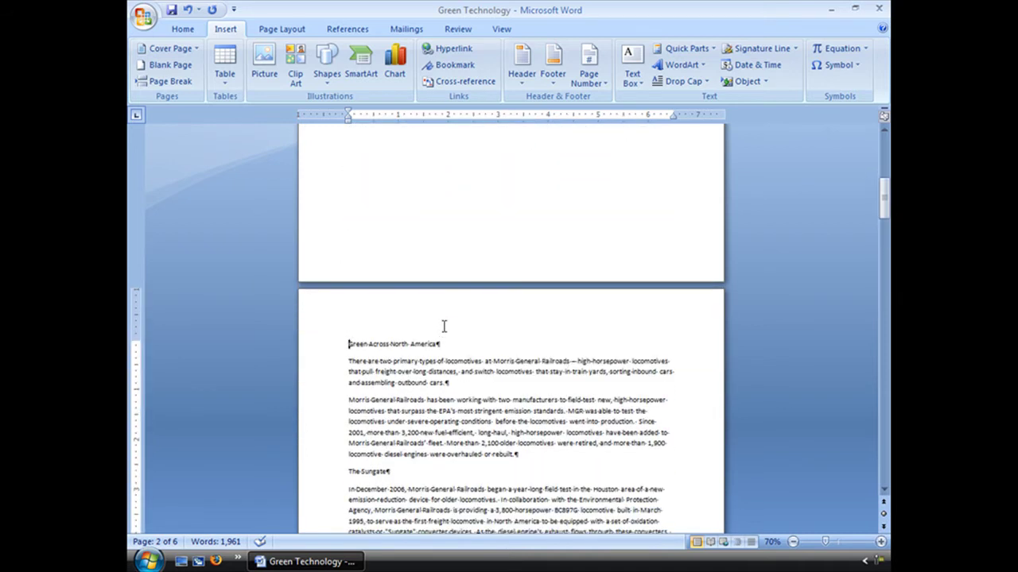
pyautogui.scroll(7, 444, 326)
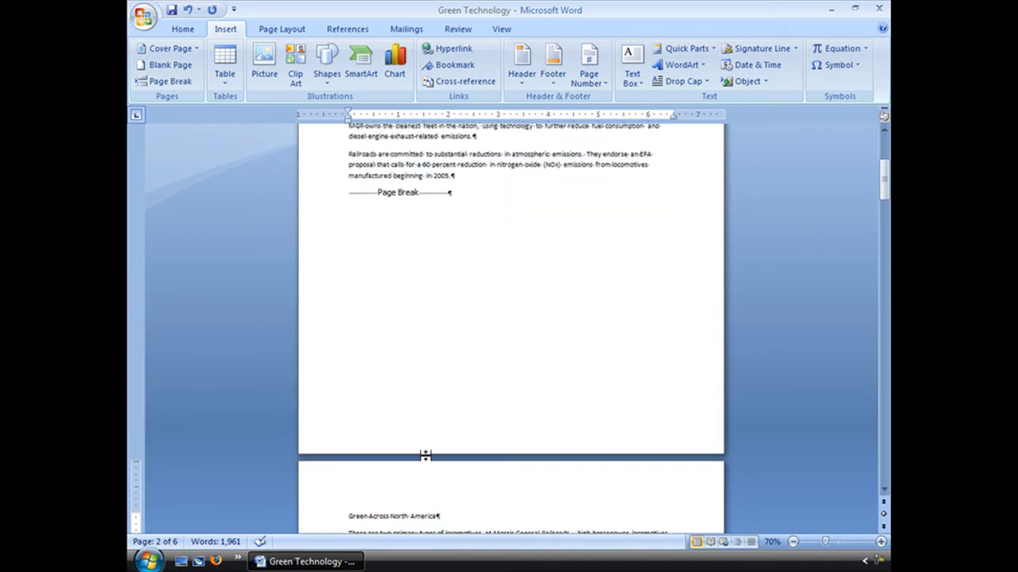
pyautogui.scroll(3, 465, 287)
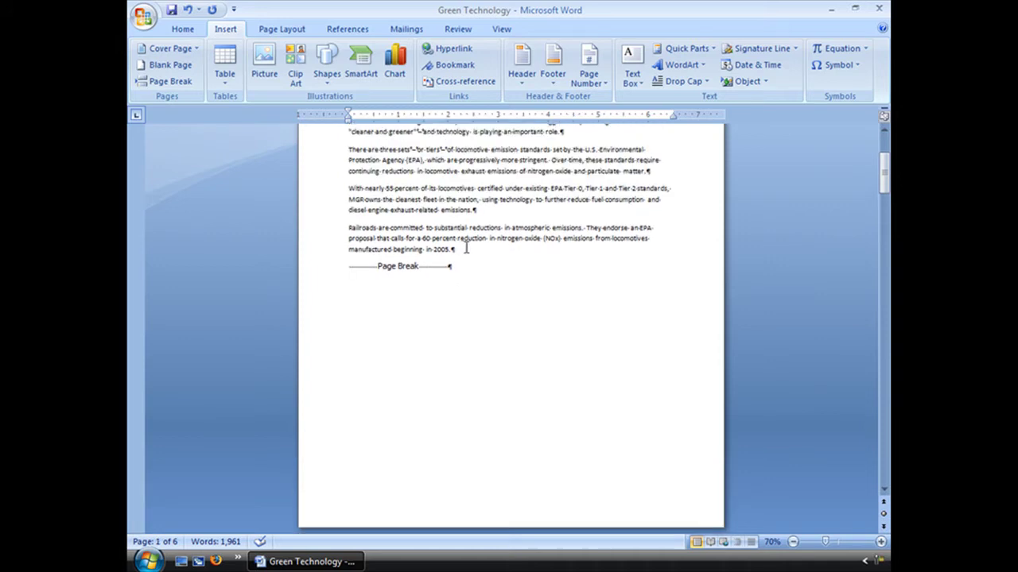
pyautogui.click(466, 248)
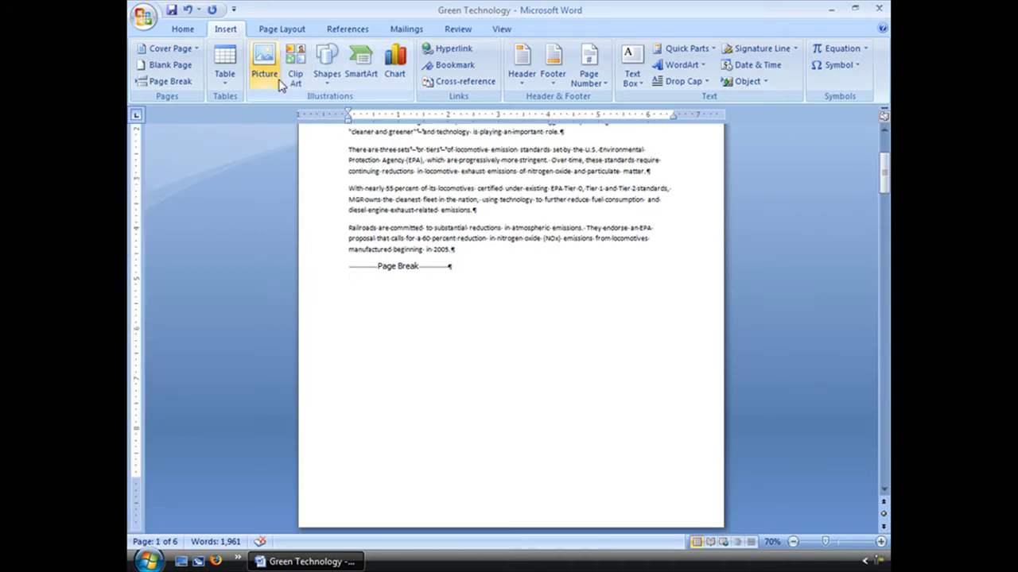
pyautogui.click(266, 64)
pyautogui.moveTo(574, 151); pyautogui.dragTo(580, 288)
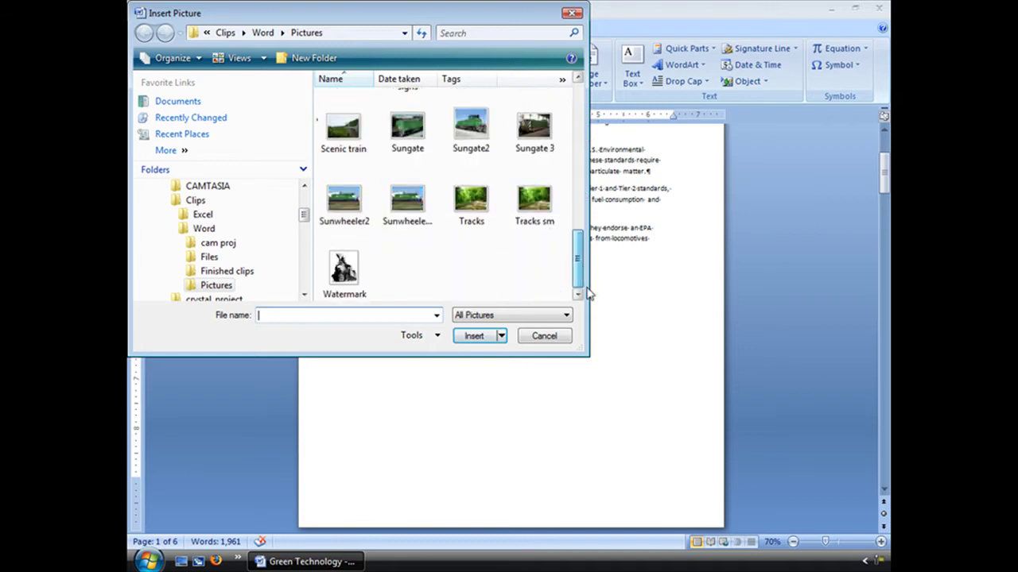
pyautogui.click(534, 204)
pyautogui.click(492, 335)
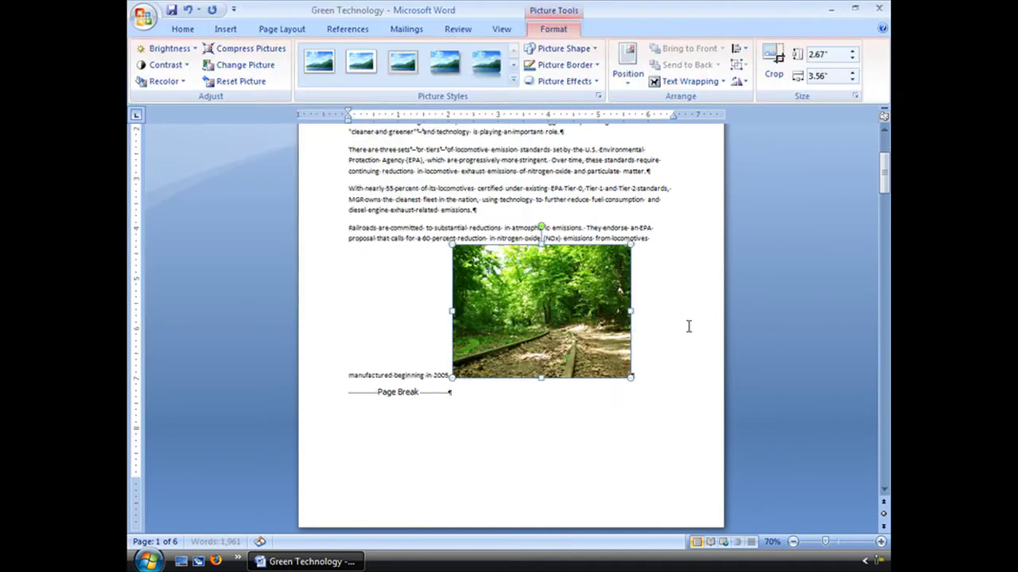
pyautogui.scroll(-3, 688, 326)
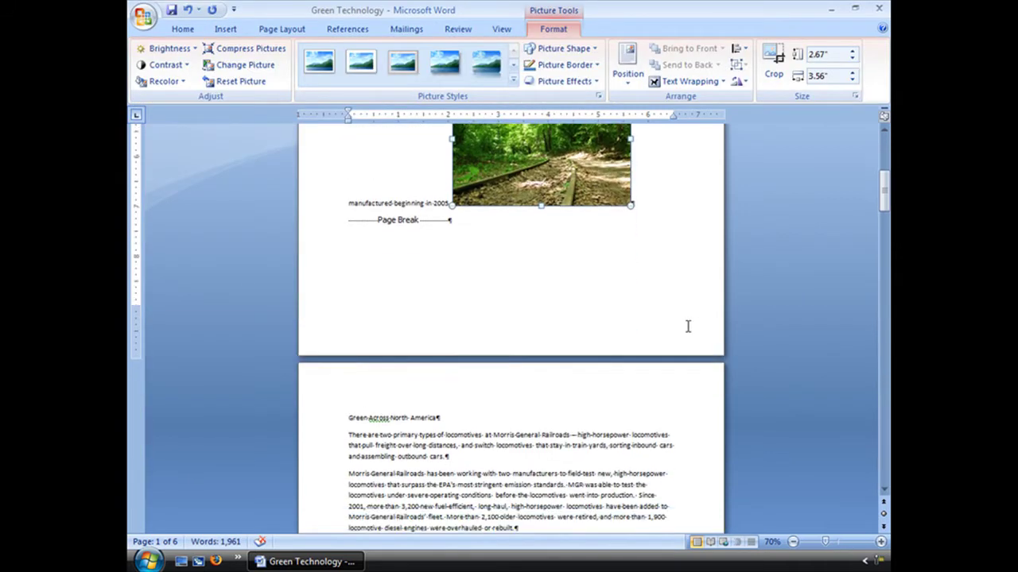
pyautogui.scroll(2, 688, 326)
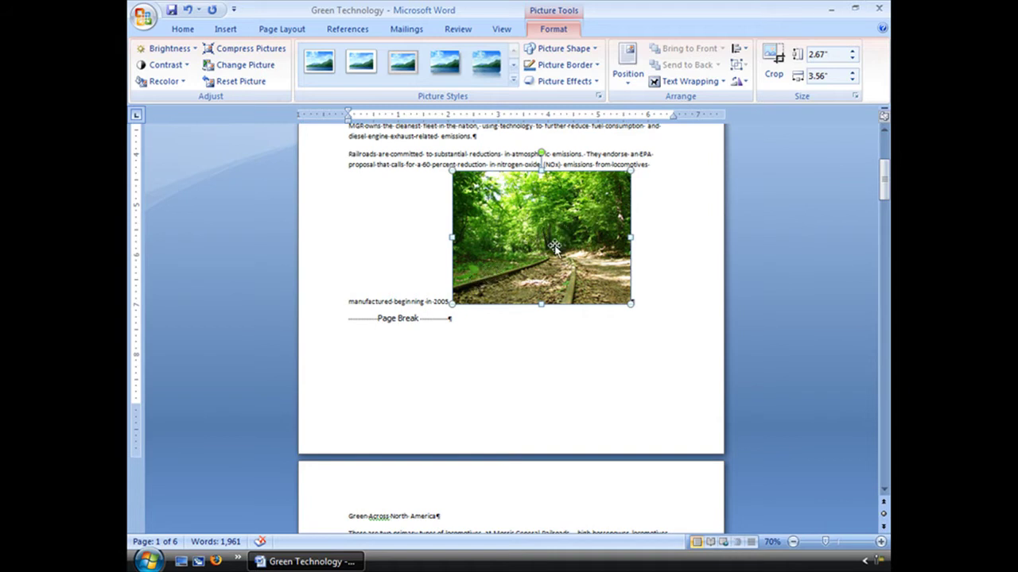
pyautogui.press('Delete')
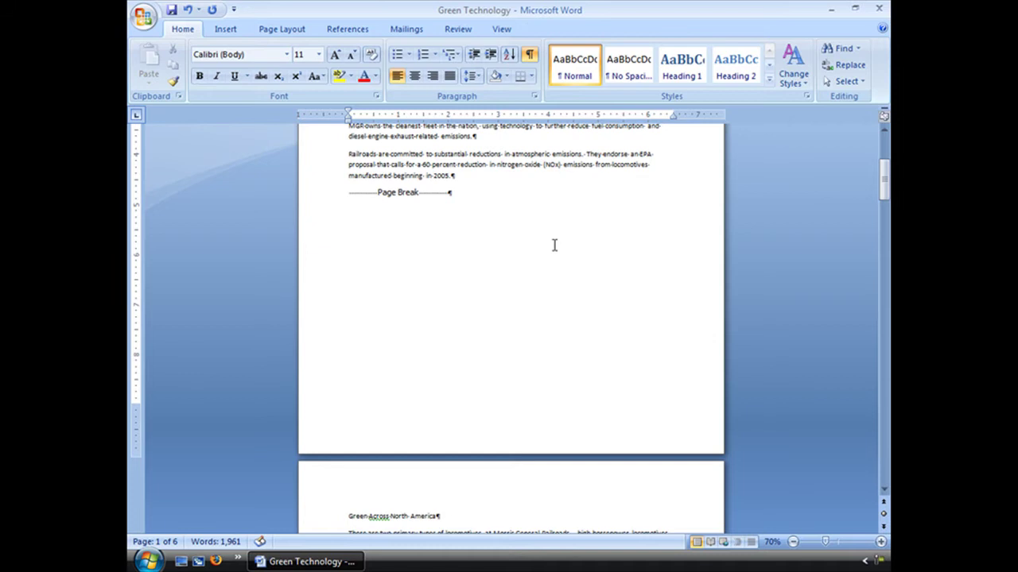
pyautogui.scroll(-4, 554, 246)
pyautogui.scroll(4, 549, 254)
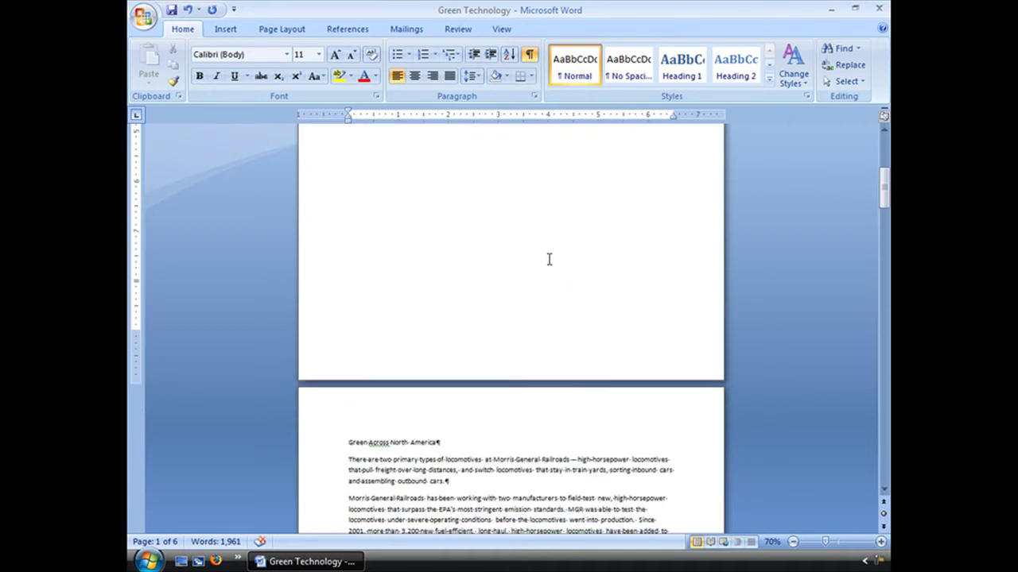
pyautogui.scroll(-10, 498, 233)
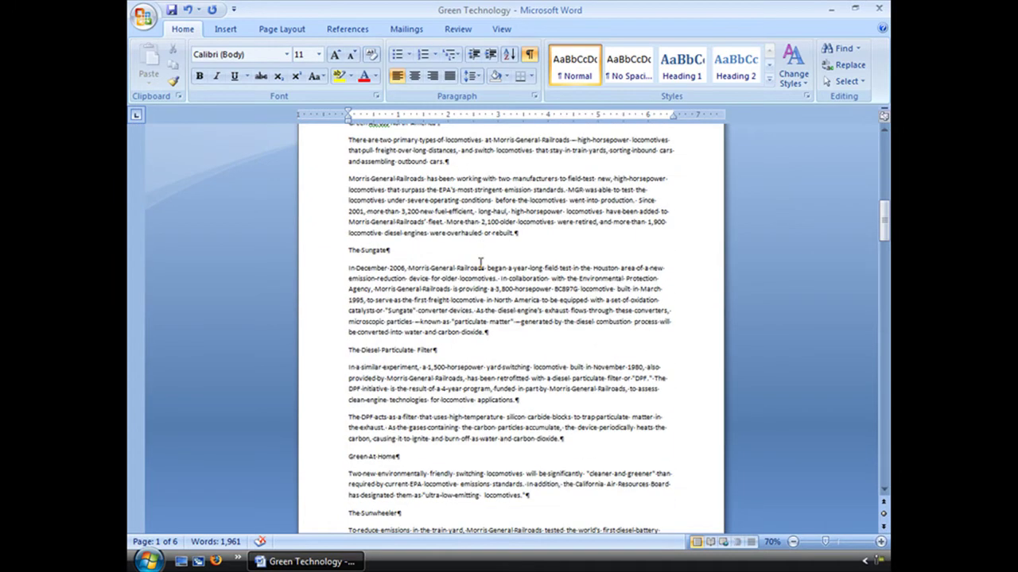
# Insert a page break before the Green At Home heading.
pyautogui.scroll(-3, 457, 300)
pyautogui.scroll(-4, 458, 301)
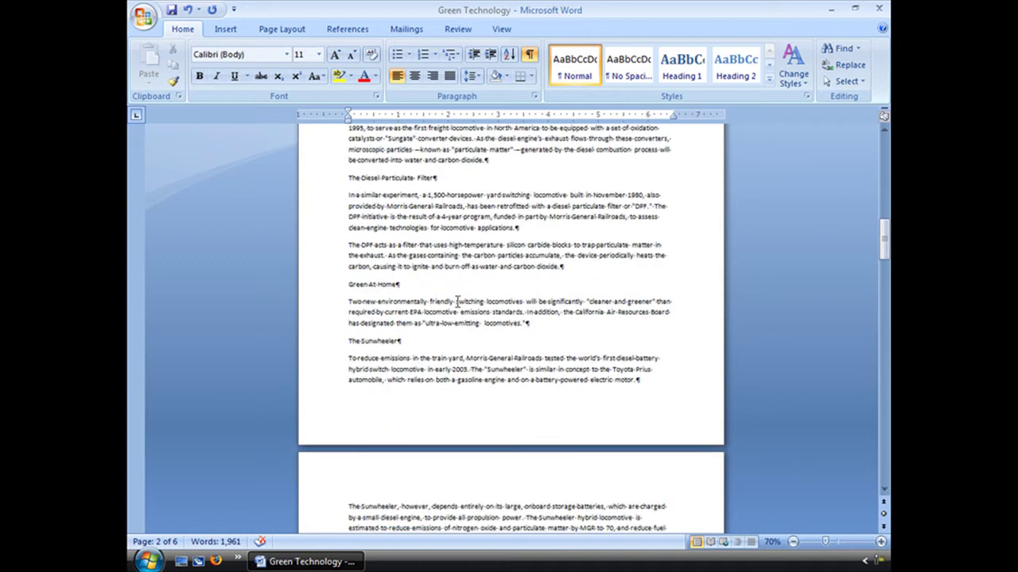
pyautogui.click(350, 284)
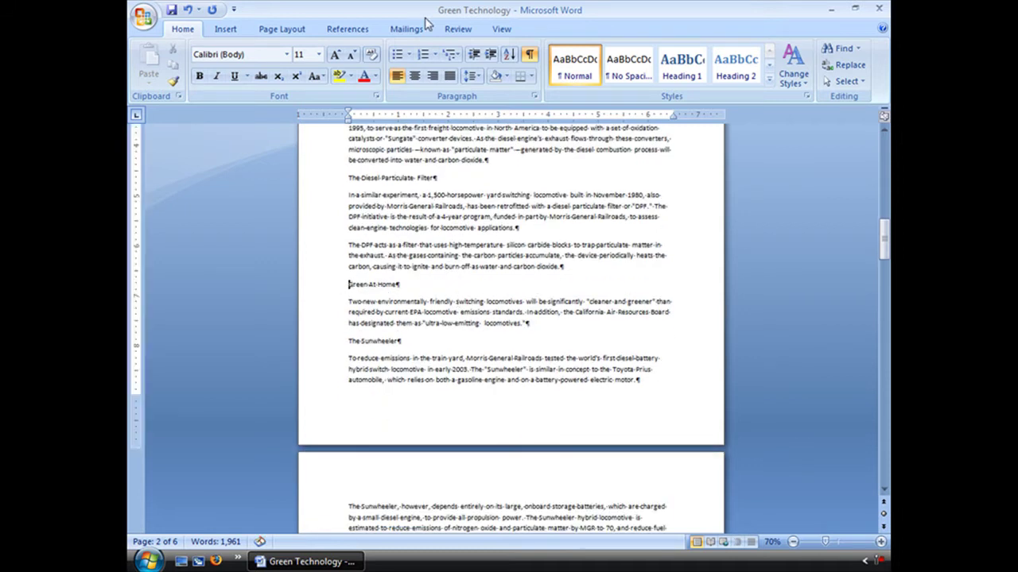
pyautogui.click(225, 28)
pyautogui.click(175, 82)
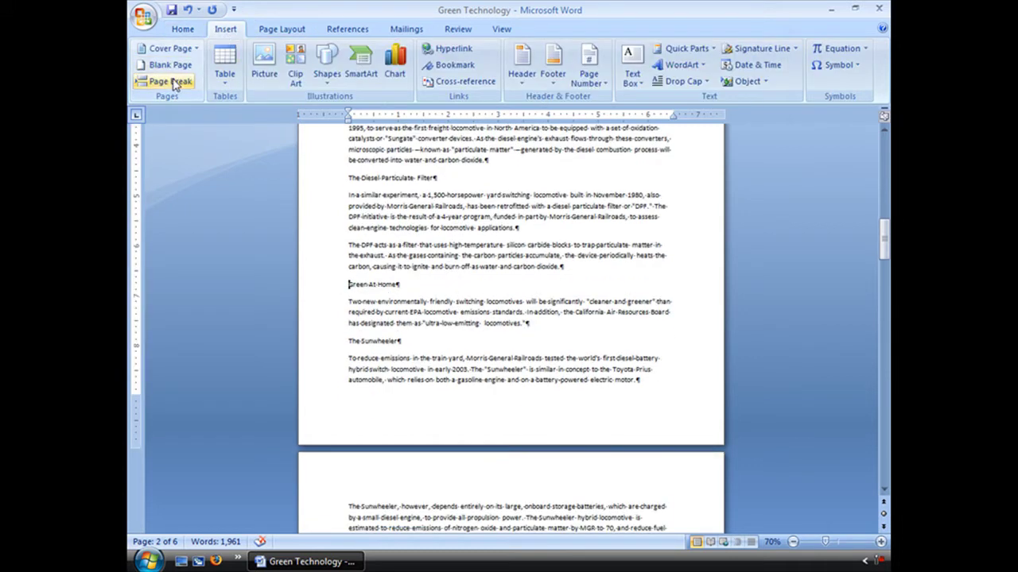
pyautogui.scroll(10, 664, 358)
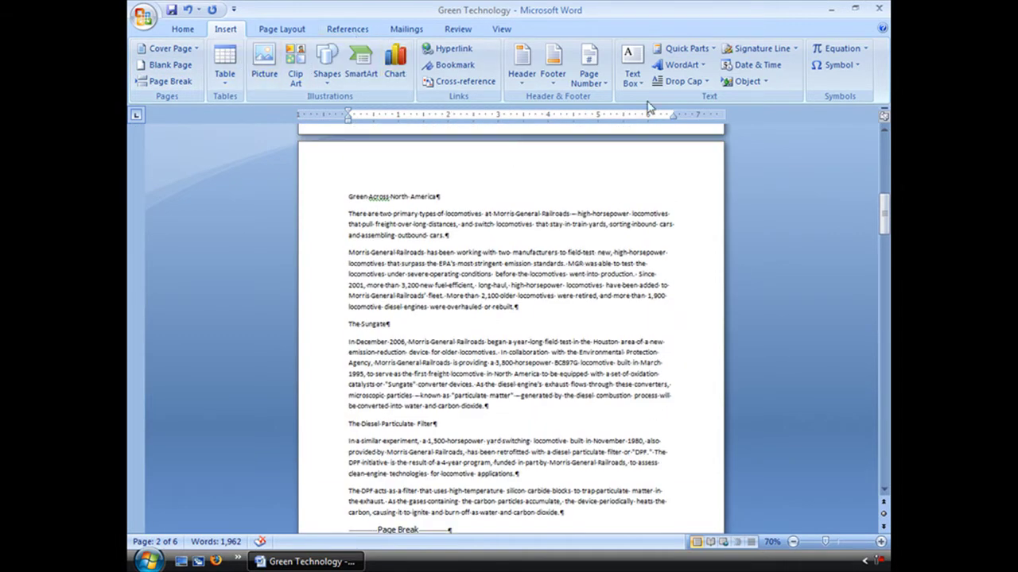
# Hide formatting marks and place the insertion point at the end of The Sungate.
pyautogui.click(183, 29)
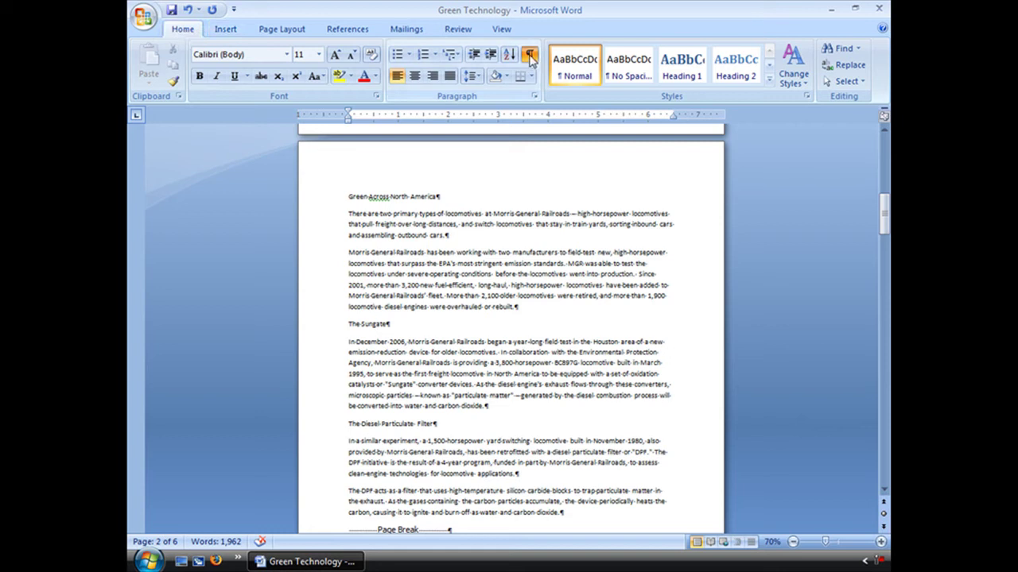
pyautogui.click(529, 54)
pyautogui.scroll(8, 740, 361)
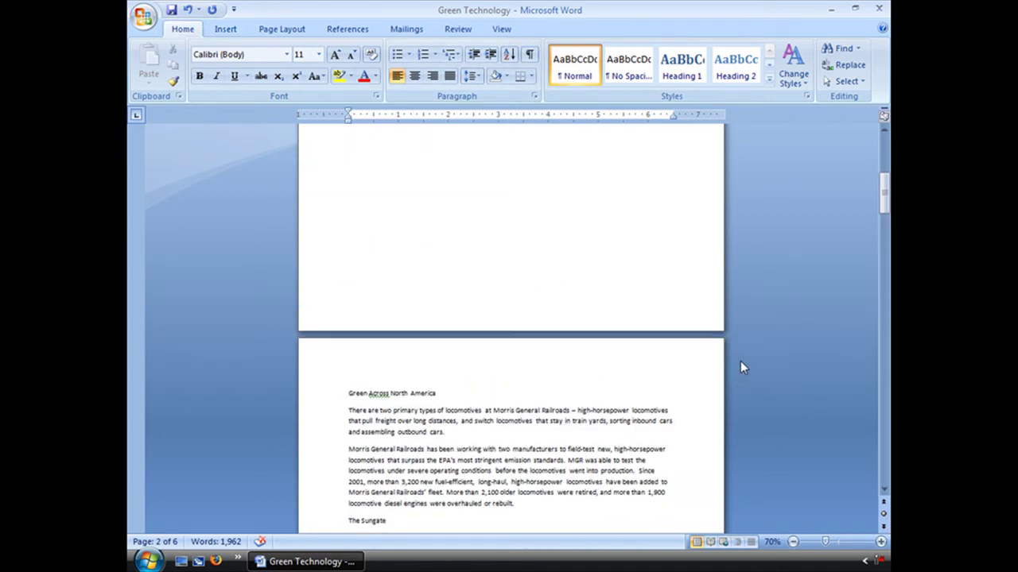
pyautogui.scroll(-8, 740, 361)
pyautogui.scroll(-3, 740, 361)
pyautogui.scroll(2, 469, 288)
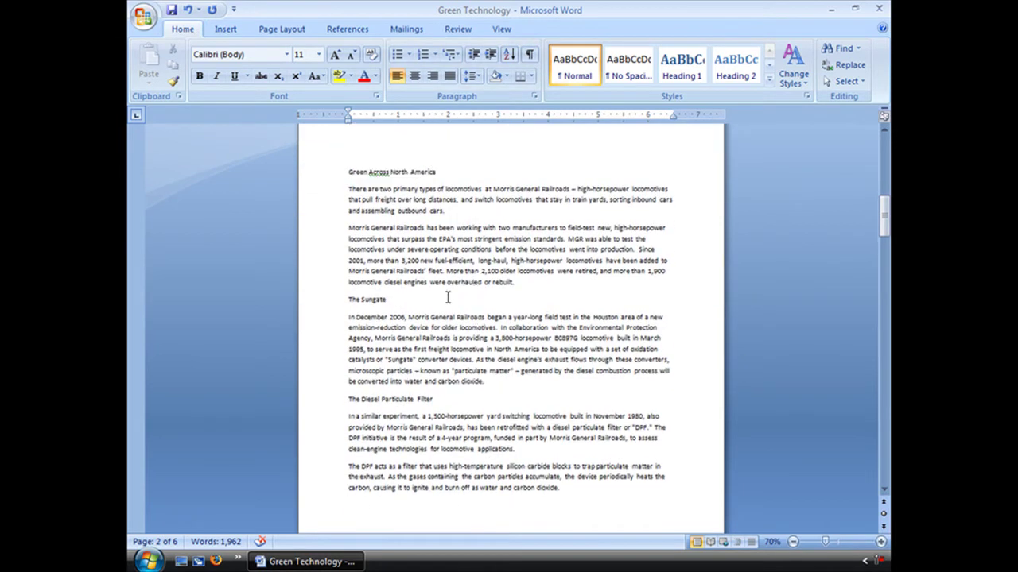
pyautogui.click(449, 299)
pyautogui.scroll(-6, 521, 369)
pyautogui.scroll(7, 514, 366)
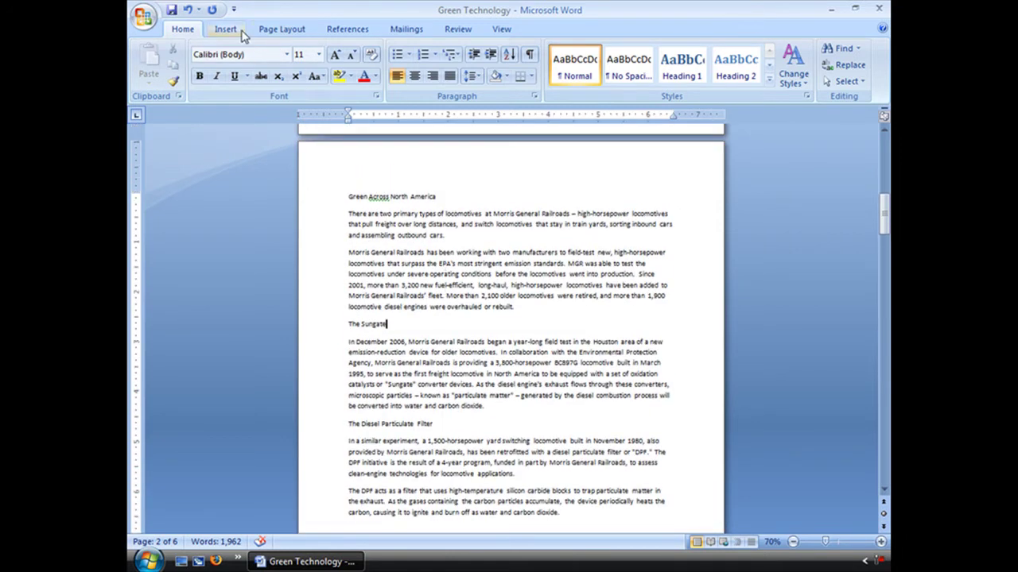
# Set the Green Across North America section to two columns with Page Layout > Columns > Two.
pyautogui.click(285, 31)
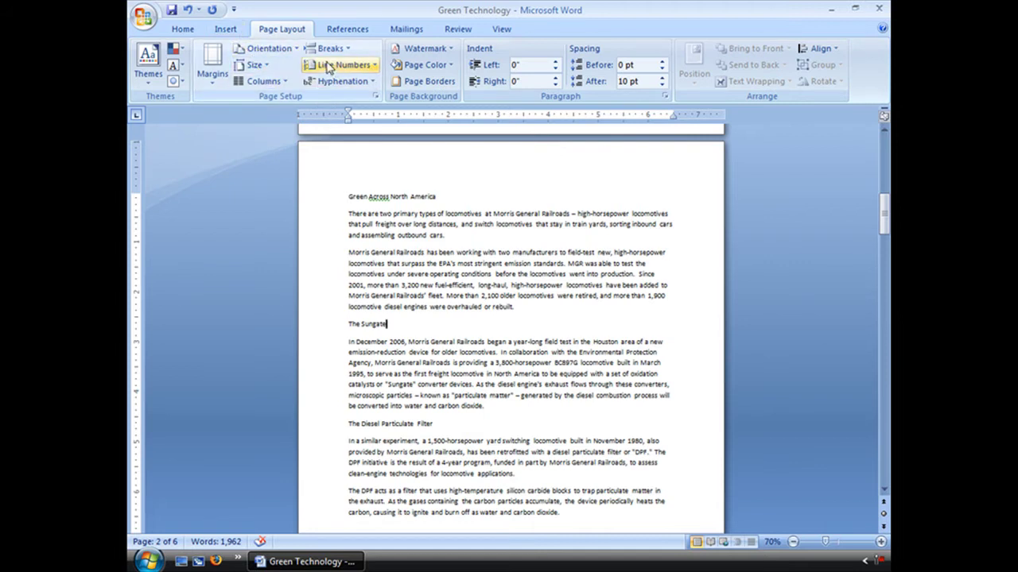
pyautogui.click(260, 81)
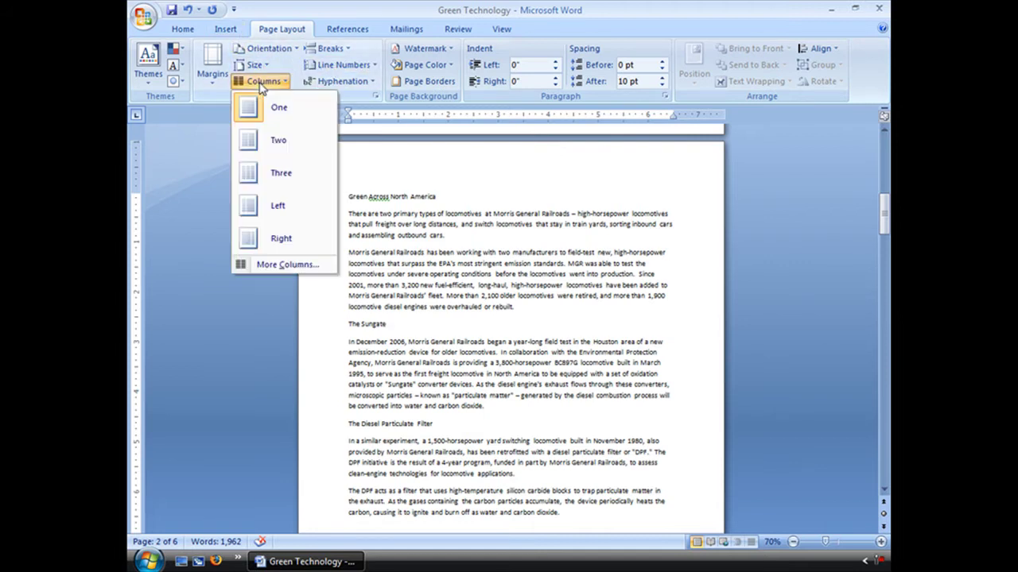
pyautogui.click(277, 139)
pyautogui.scroll(-10, 646, 353)
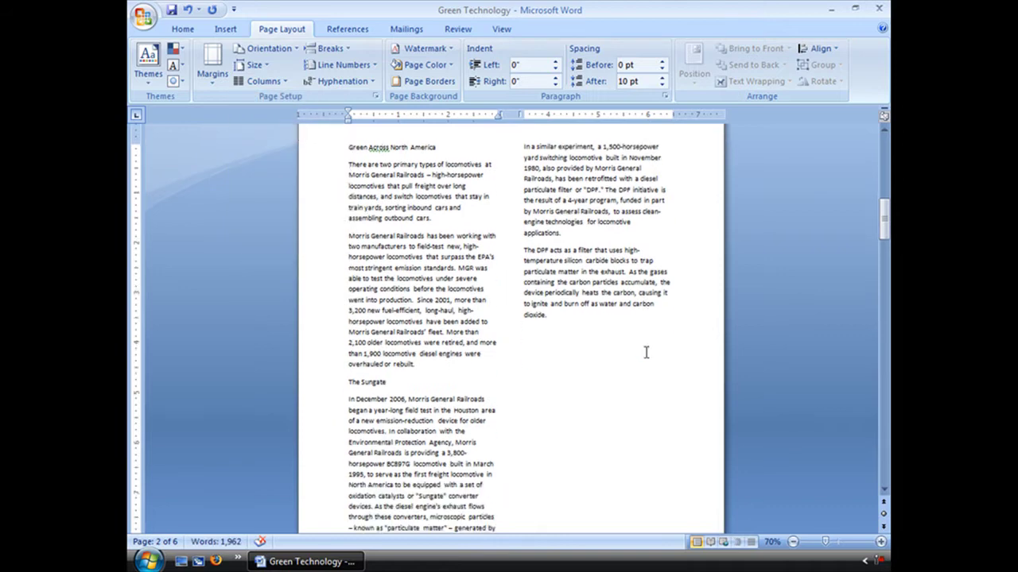
pyautogui.scroll(-10, 645, 352)
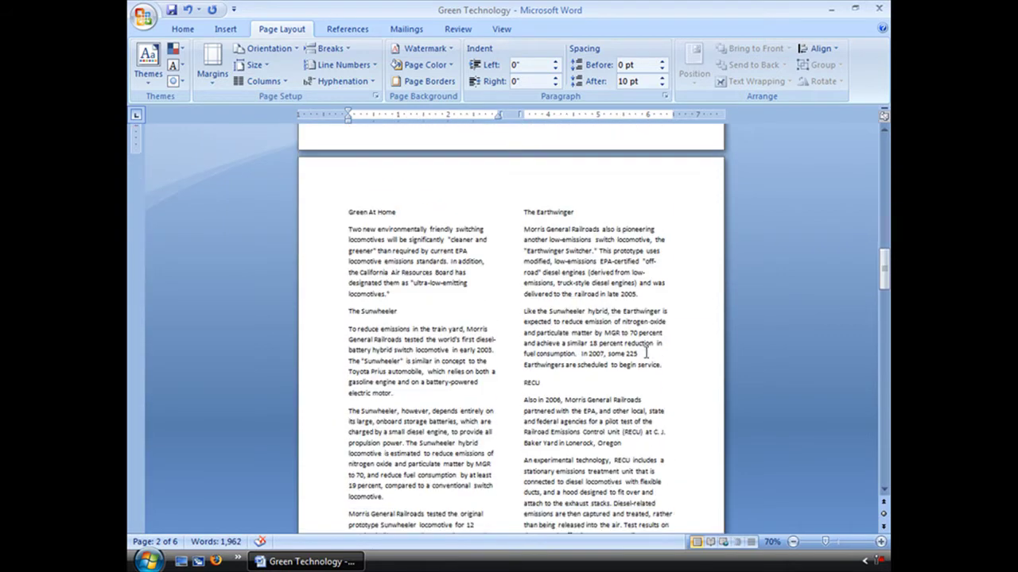
pyautogui.moveTo(884, 318); pyautogui.dragTo(884, 213)
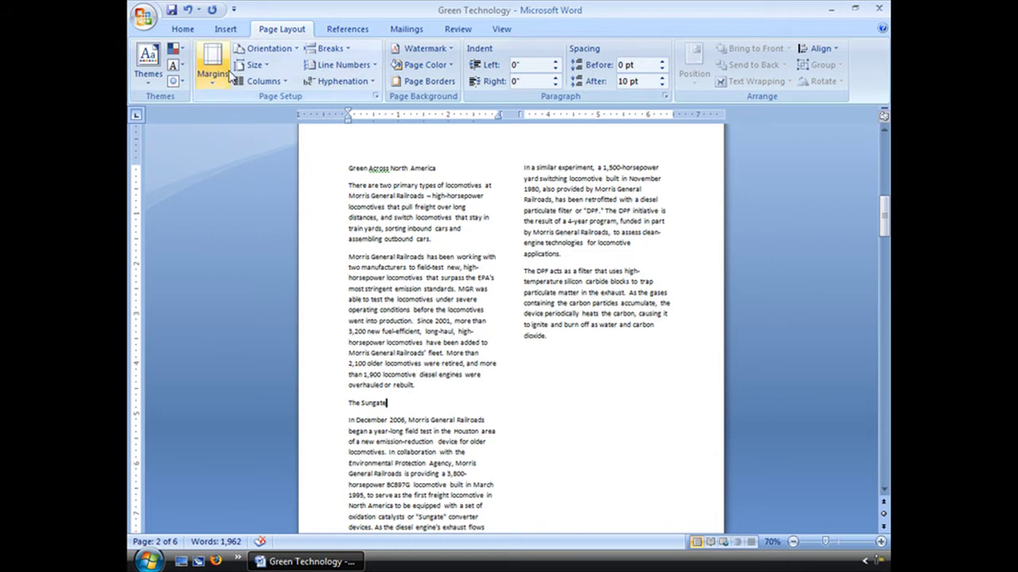
# Undo the two-column layout and the page break, redoing once so the photo stays removed.
pyautogui.click(190, 10)
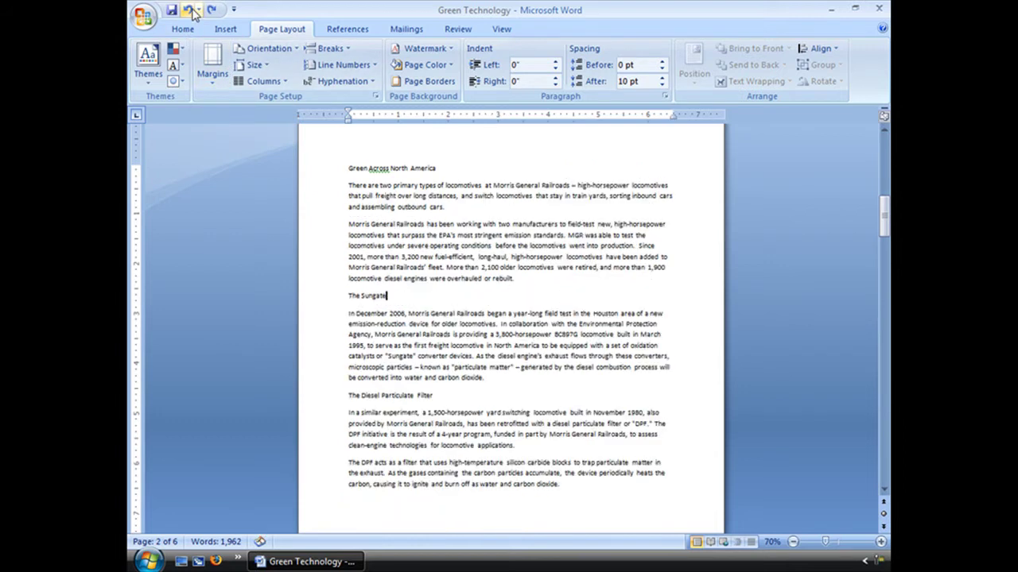
pyautogui.click(190, 11)
pyautogui.scroll(5, 286, 183)
pyautogui.scroll(10, 292, 199)
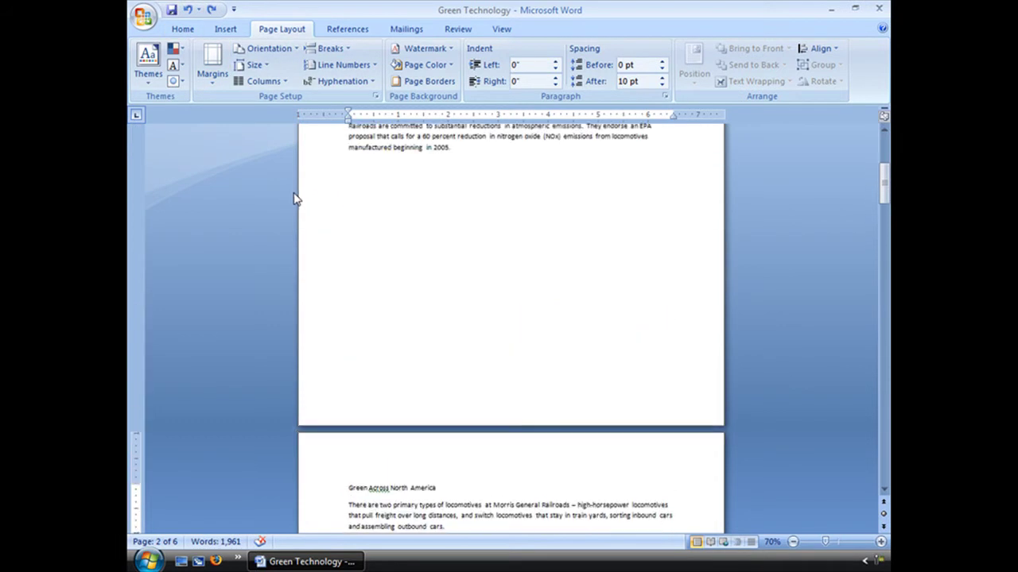
pyautogui.click(190, 10)
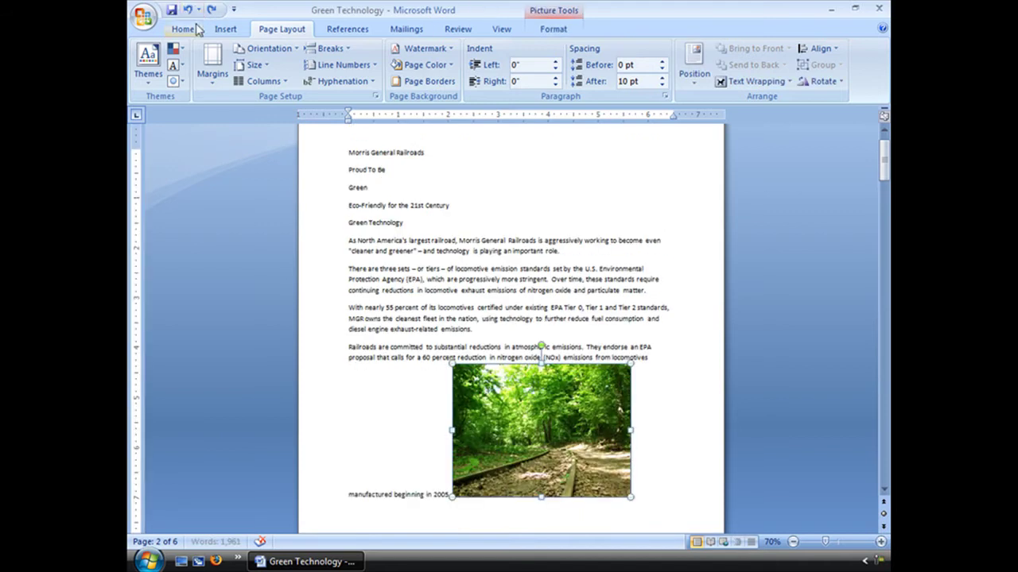
pyautogui.click(211, 10)
pyautogui.click(189, 10)
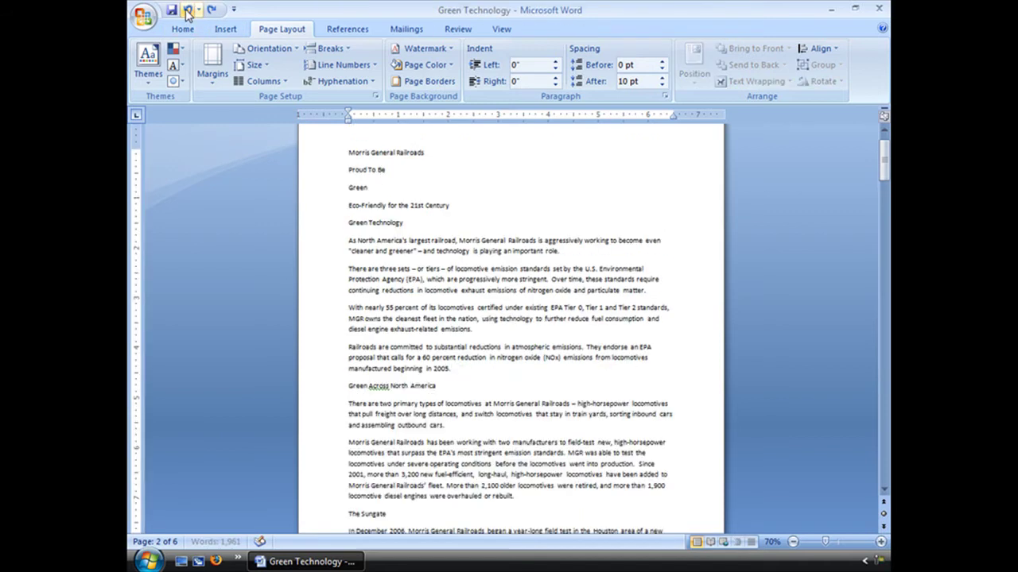
pyautogui.scroll(-1, 368, 371)
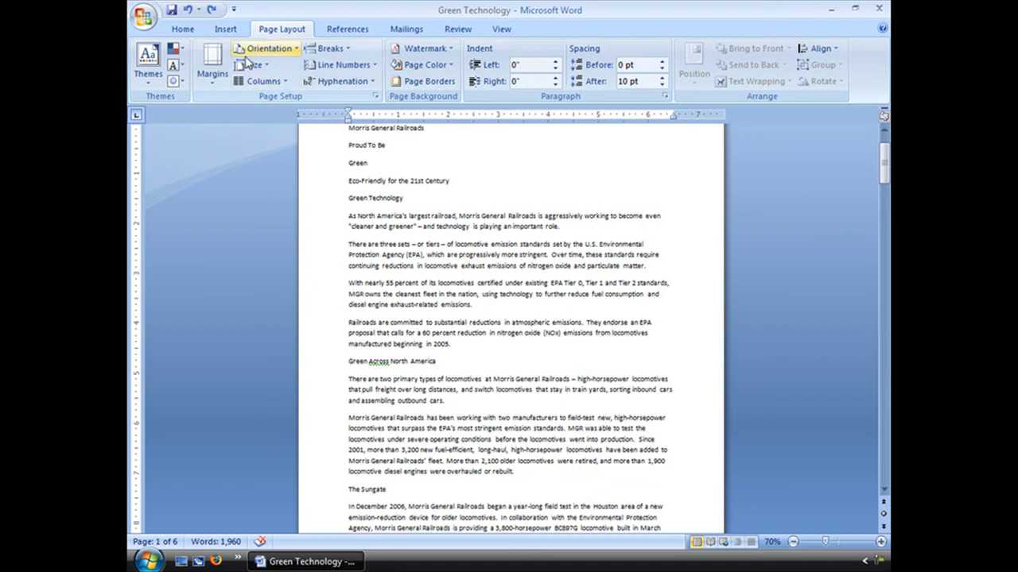
# Insert a Next Page section break before the Green Across North America heading.
pyautogui.click(183, 29)
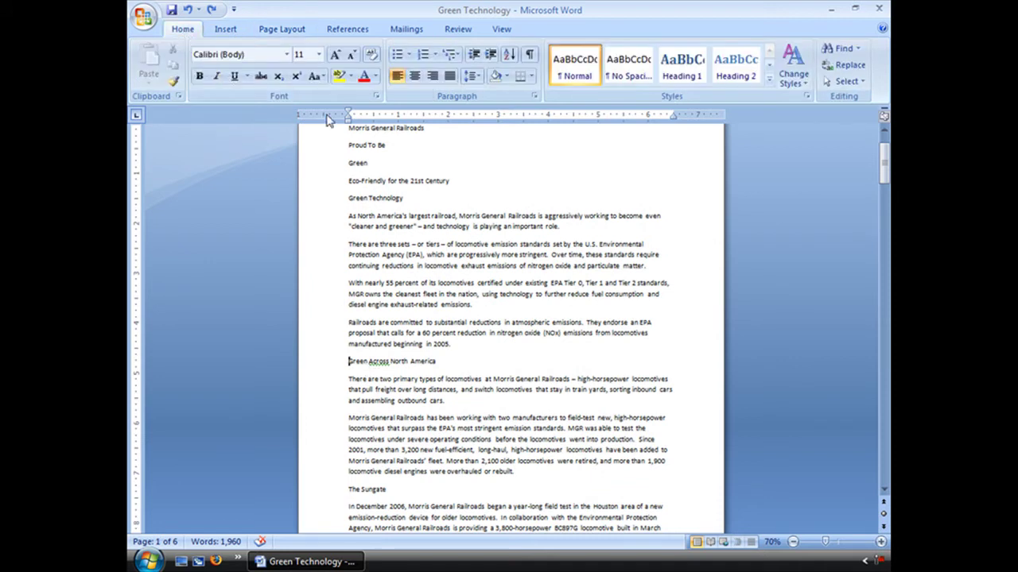
pyautogui.click(225, 28)
pyautogui.click(287, 30)
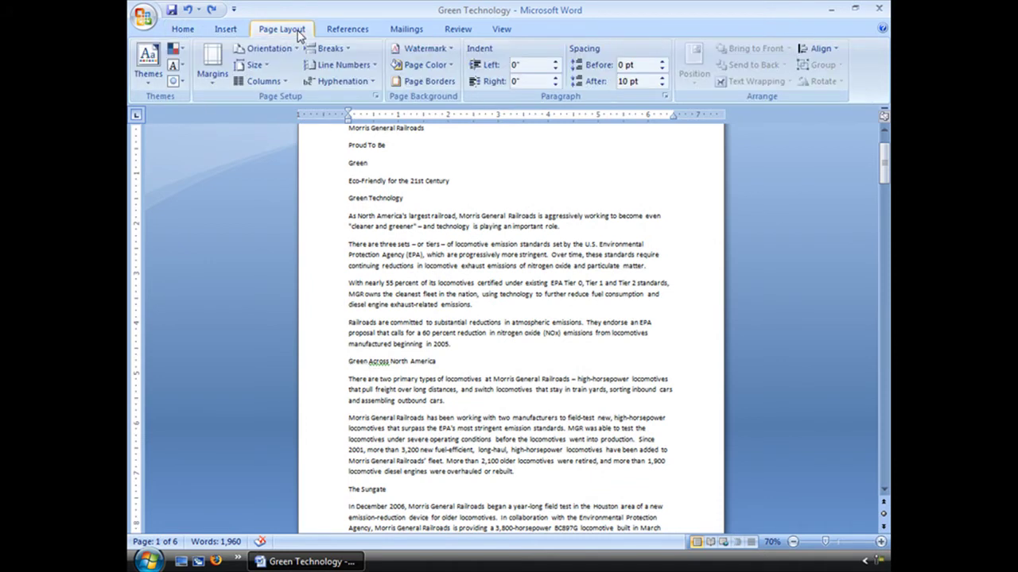
pyautogui.click(352, 53)
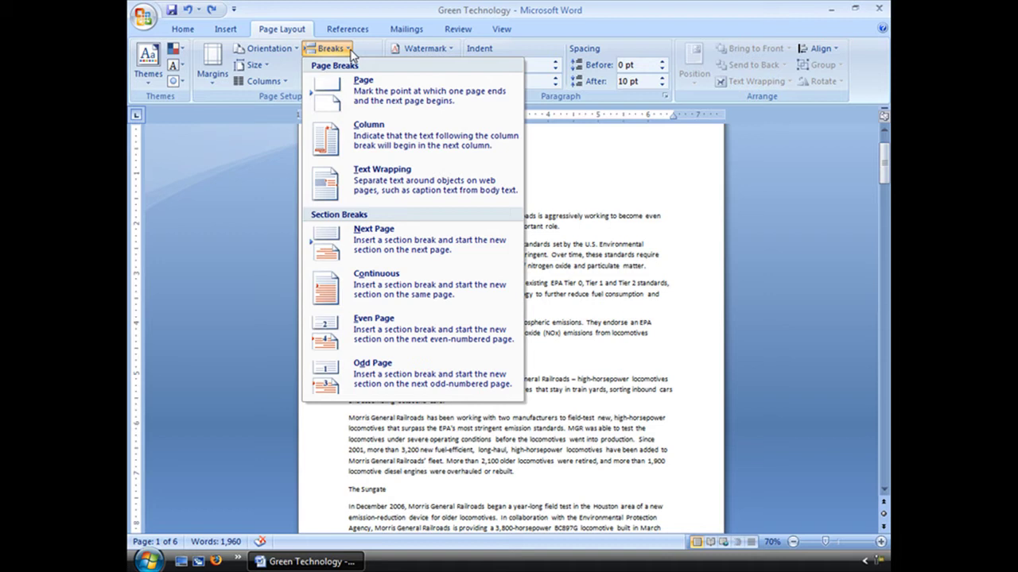
pyautogui.click(395, 253)
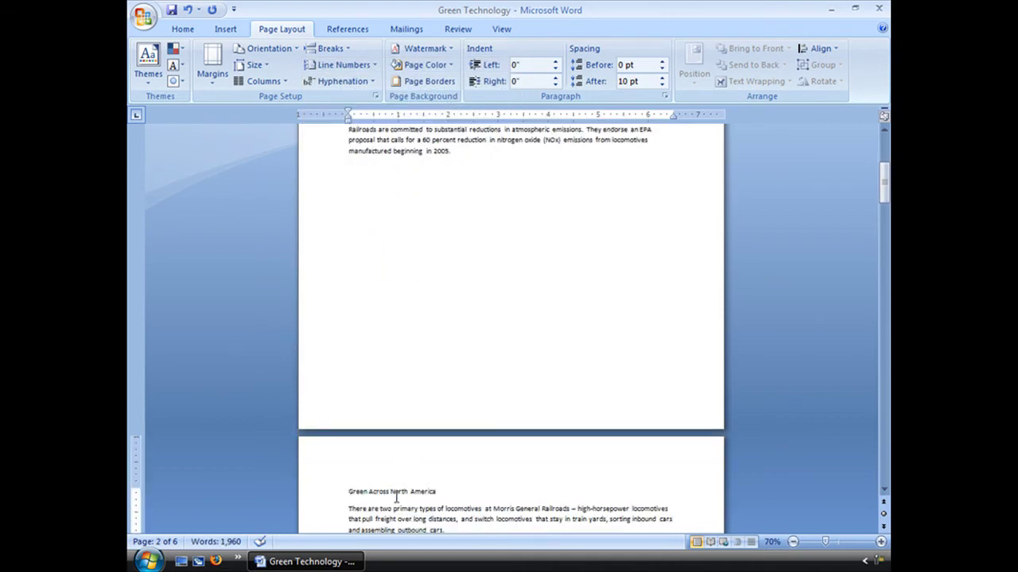
pyautogui.scroll(6, 424, 446)
pyautogui.scroll(-7, 416, 347)
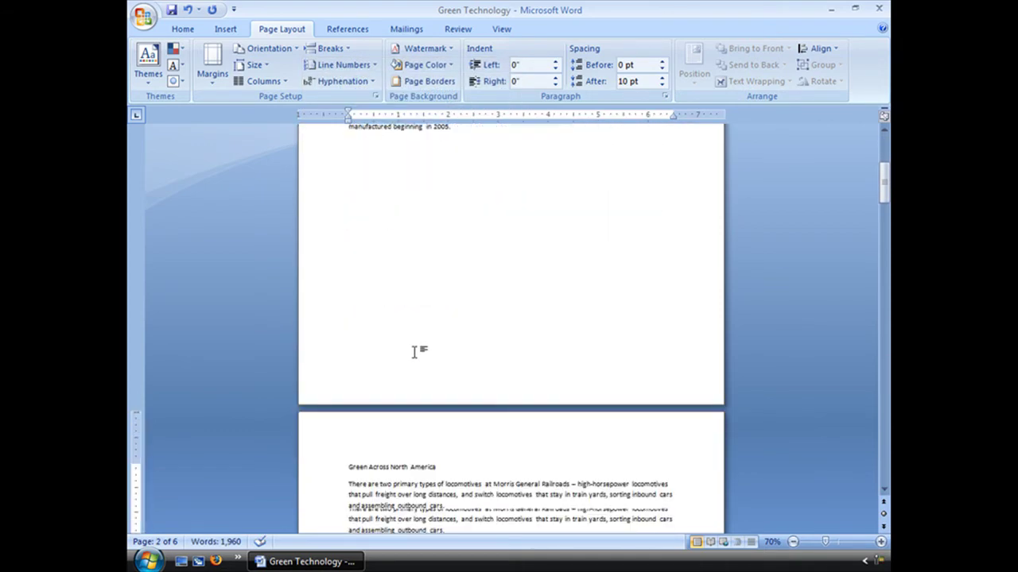
pyautogui.scroll(-12, 414, 351)
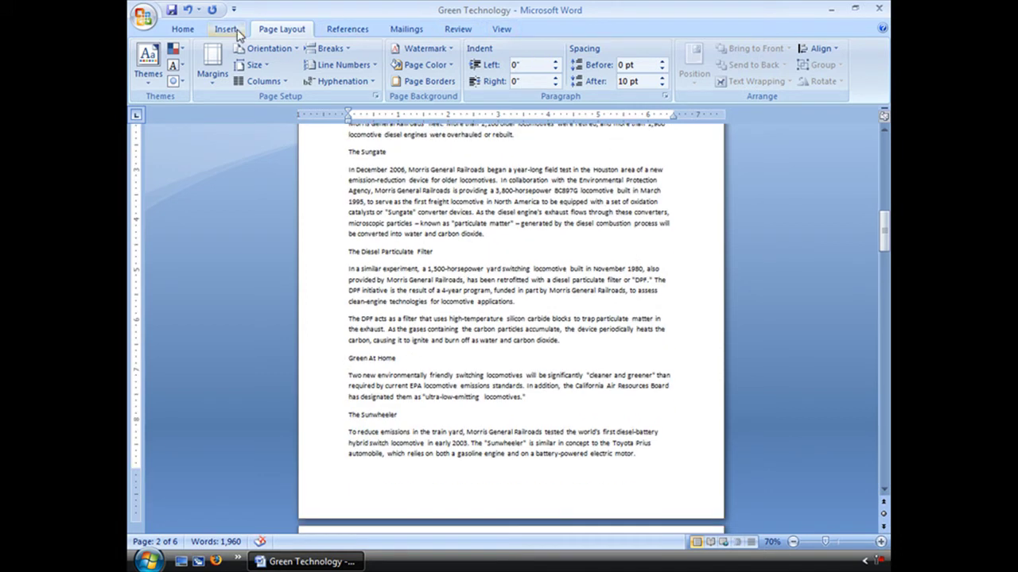
# Add a Next Page section break before Green At Home and set that section to two columns.
pyautogui.click(348, 49)
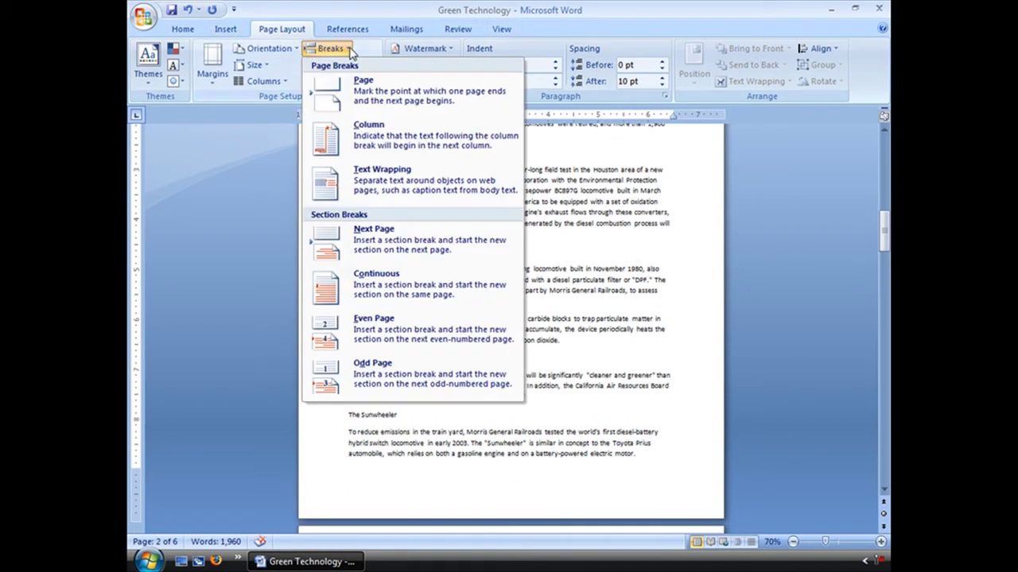
pyautogui.click(421, 249)
pyautogui.scroll(5, 543, 326)
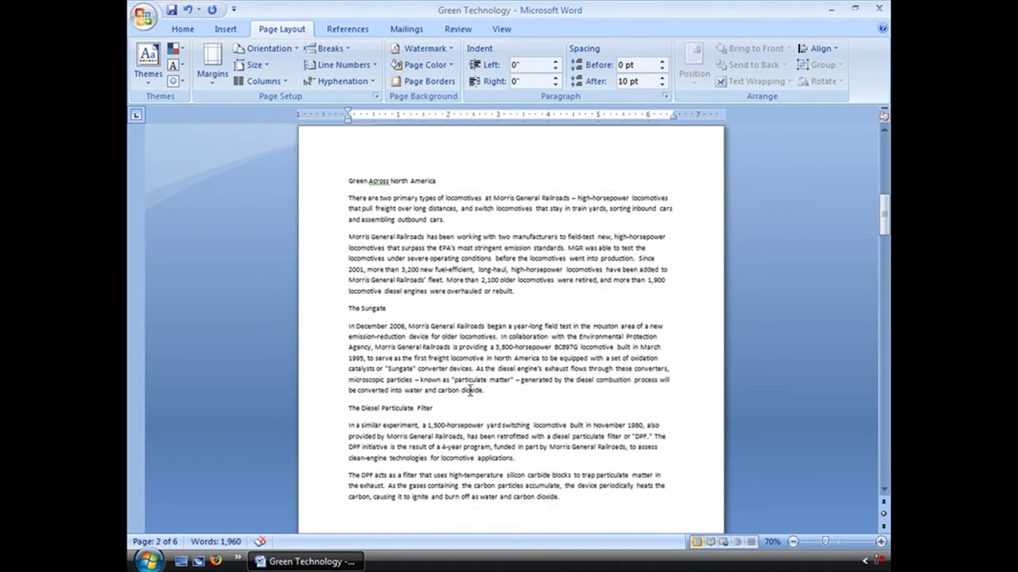
pyautogui.scroll(-3, 471, 391)
pyautogui.scroll(4, 471, 390)
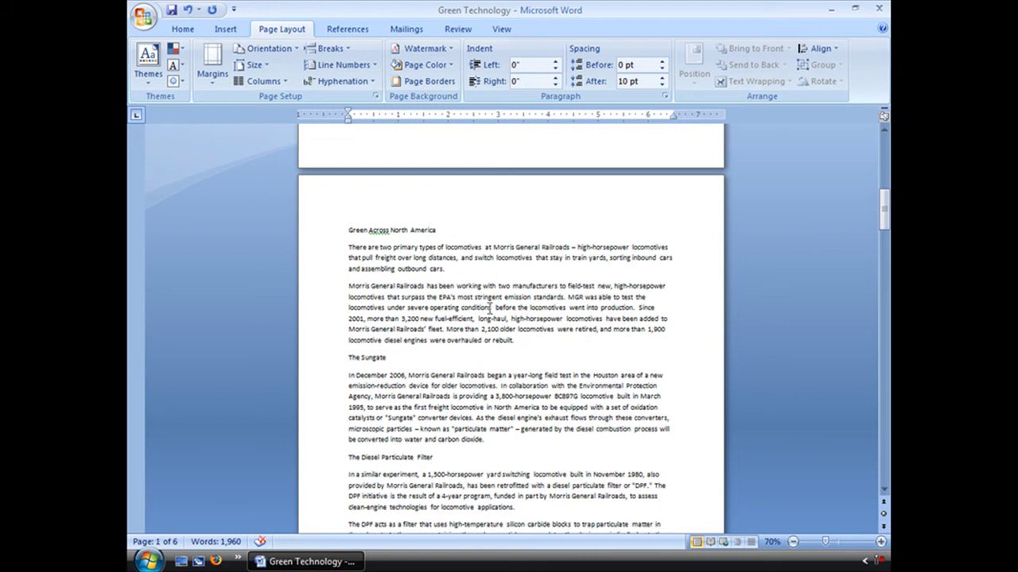
pyautogui.click(264, 83)
pyautogui.click(278, 140)
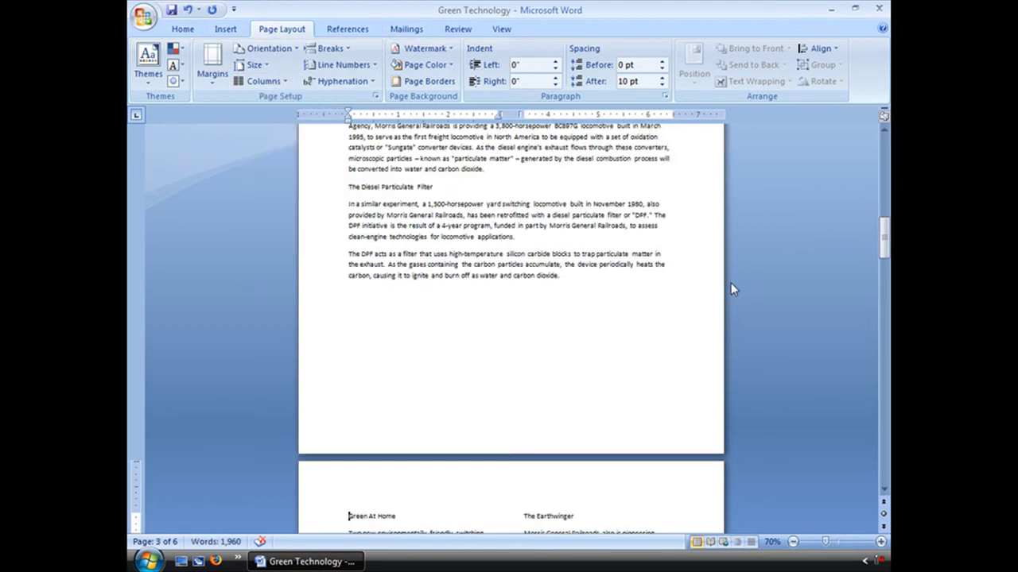
# Undo the two-column layout, then reapply two columns to the Green Across North America section.
pyautogui.scroll(6, 730, 283)
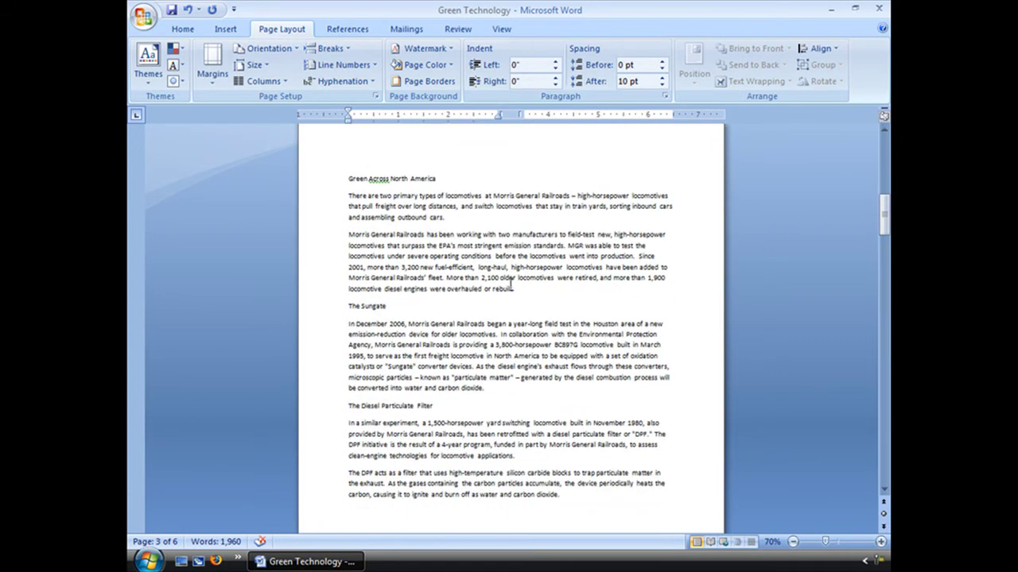
pyautogui.scroll(-14, 565, 290)
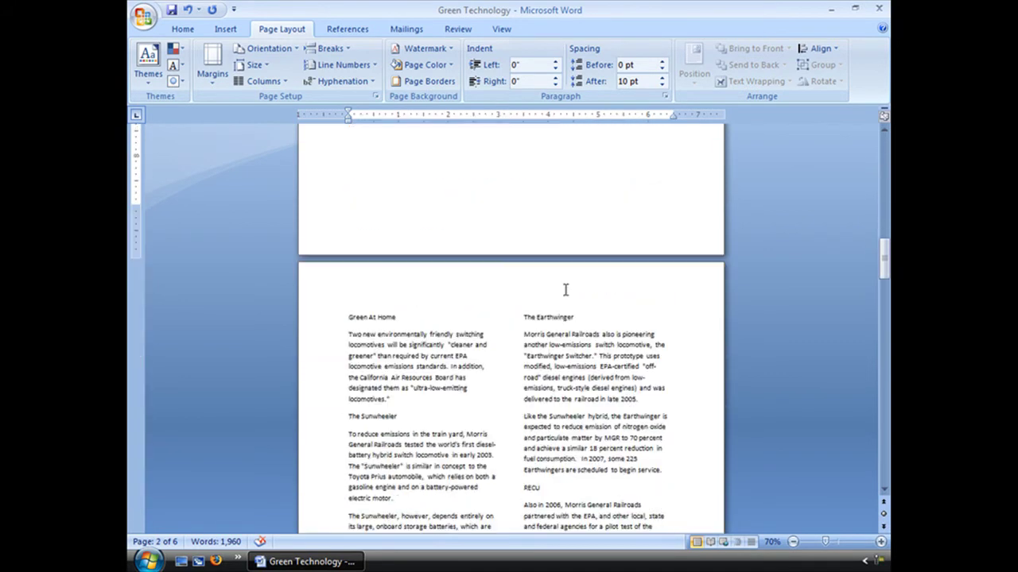
pyautogui.scroll(-3, 566, 291)
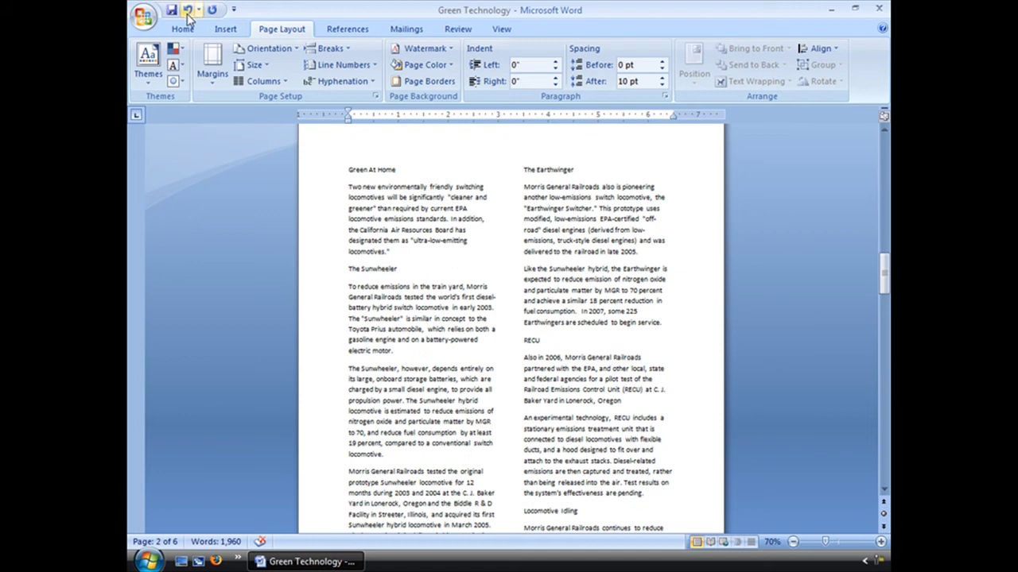
pyautogui.click(189, 10)
pyautogui.scroll(5, 570, 239)
pyautogui.scroll(10, 570, 238)
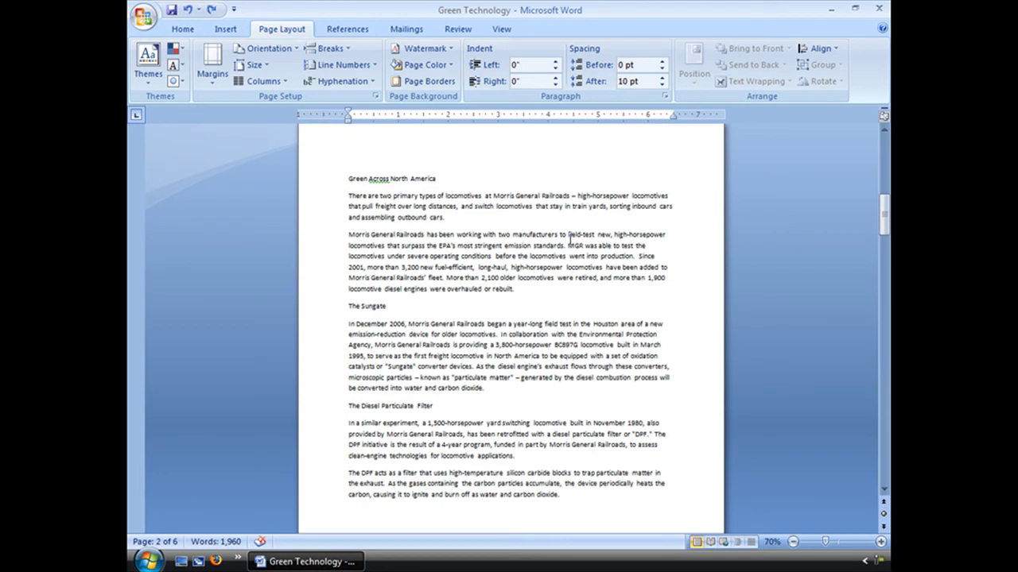
pyautogui.click(260, 81)
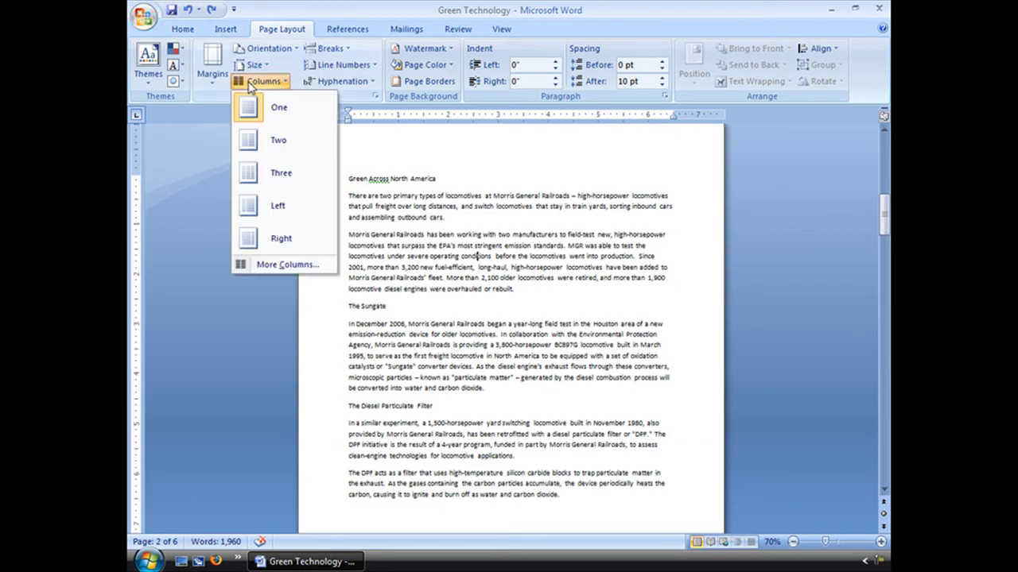
pyautogui.click(277, 142)
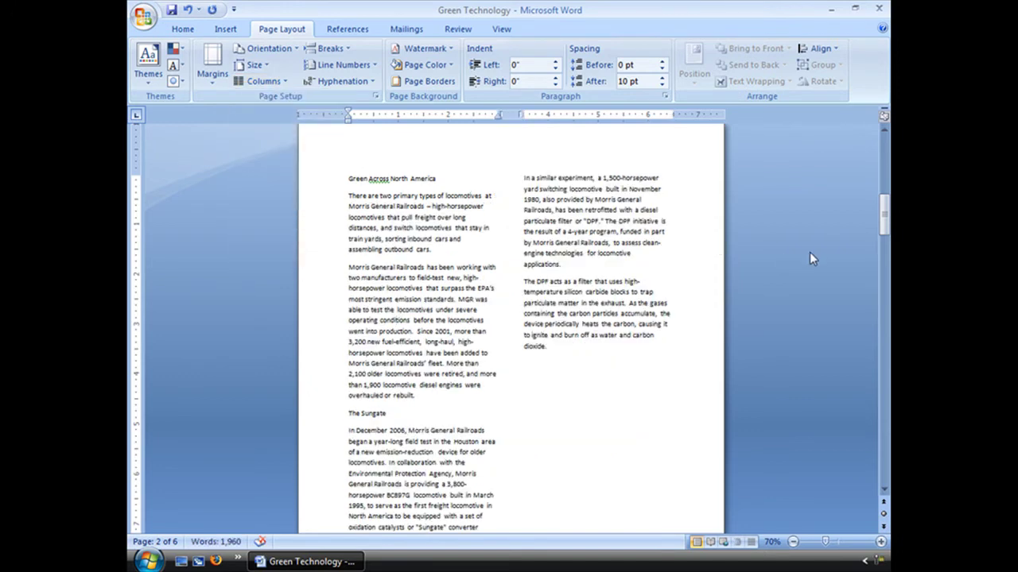
# Zoom out to 60% so the top of page 2 and its columns fit in view.
pyautogui.scroll(-3, 810, 252)
pyautogui.scroll(4, 809, 252)
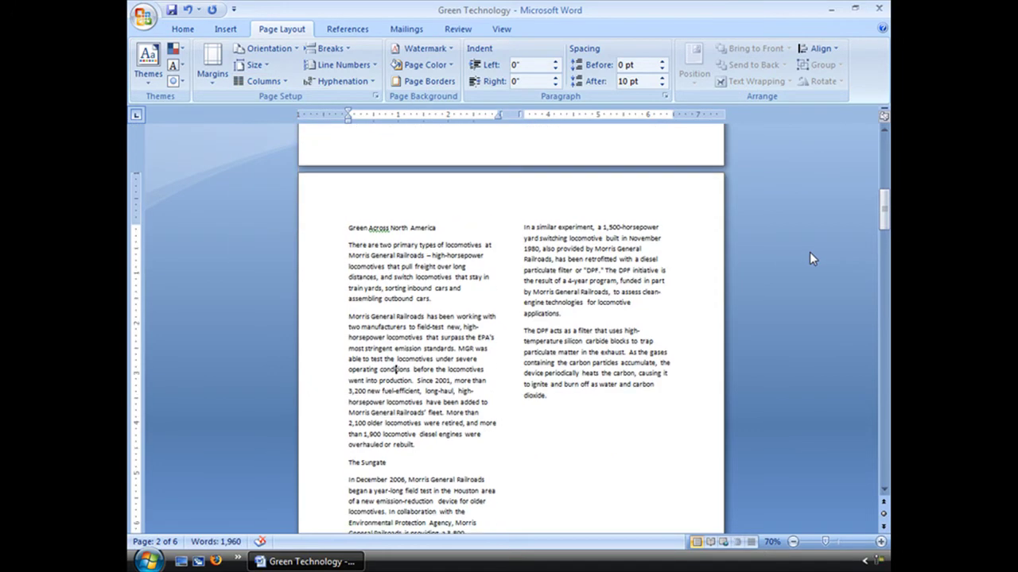
pyautogui.scroll(10, 810, 252)
pyautogui.scroll(-8, 810, 252)
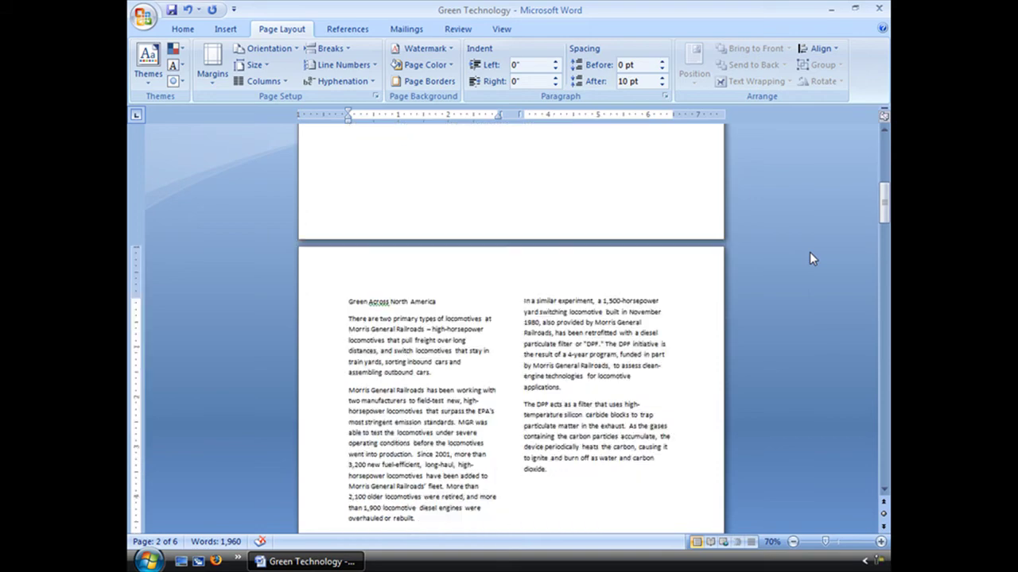
pyautogui.scroll(-15, 784, 251)
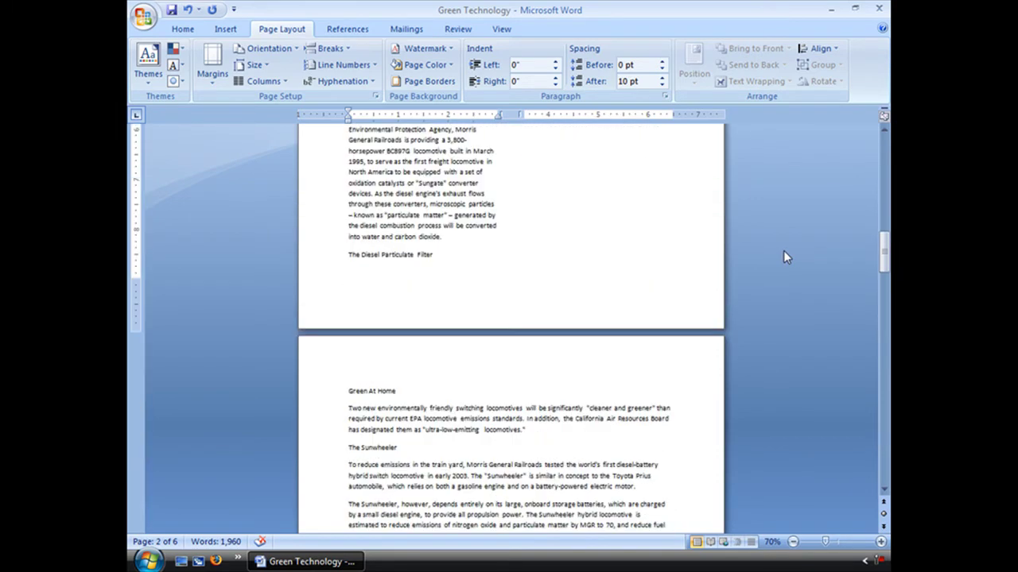
pyautogui.scroll(8, 783, 251)
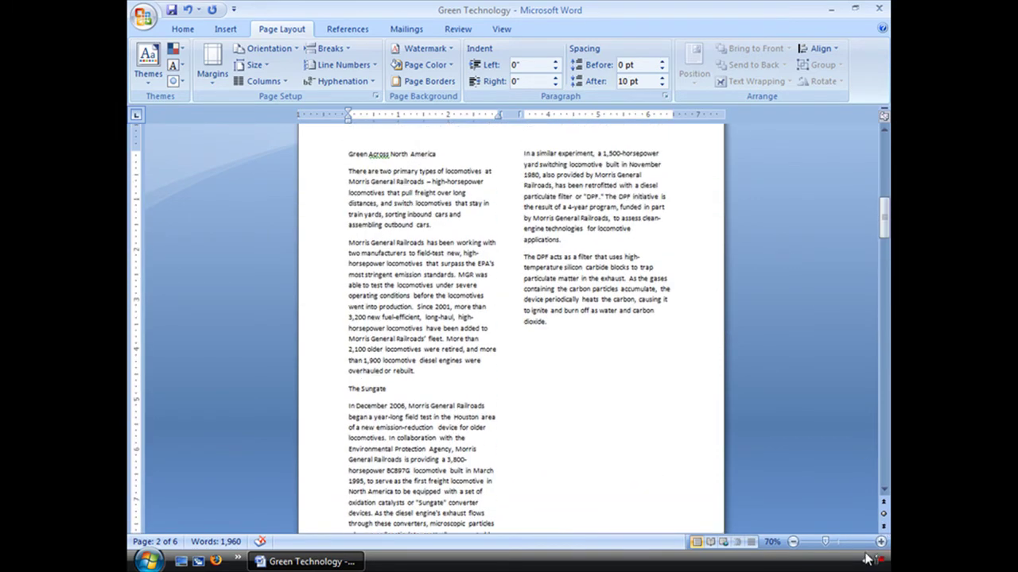
pyautogui.click(793, 541)
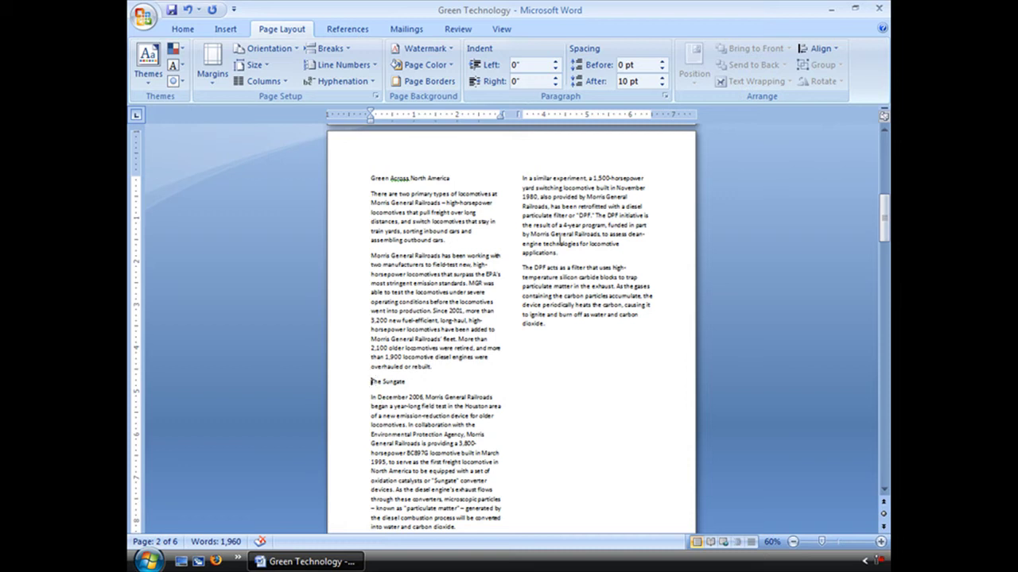
# Insert a column break before The Sungate, then review the later single-column sections.
pyautogui.click(332, 49)
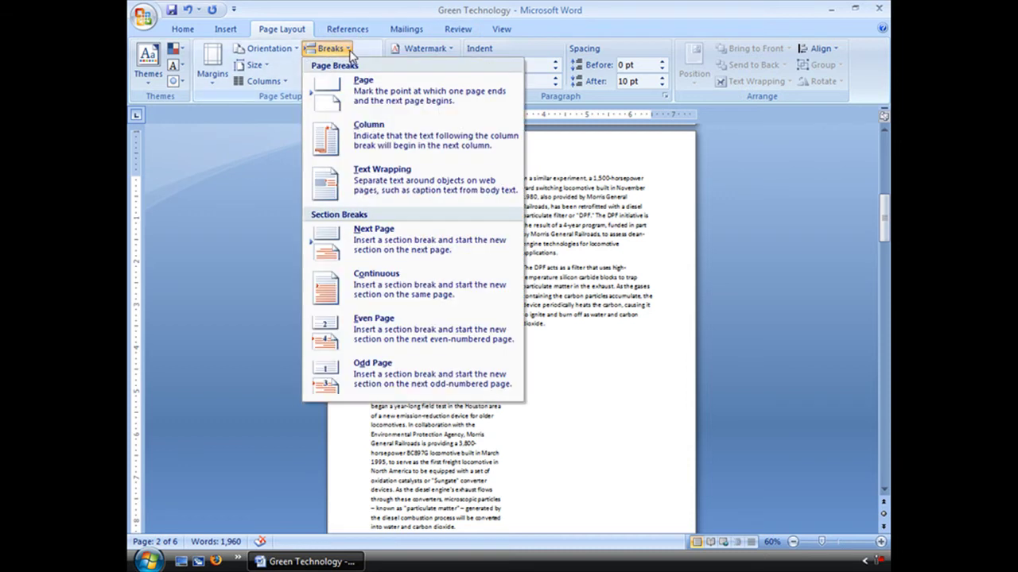
pyautogui.click(391, 139)
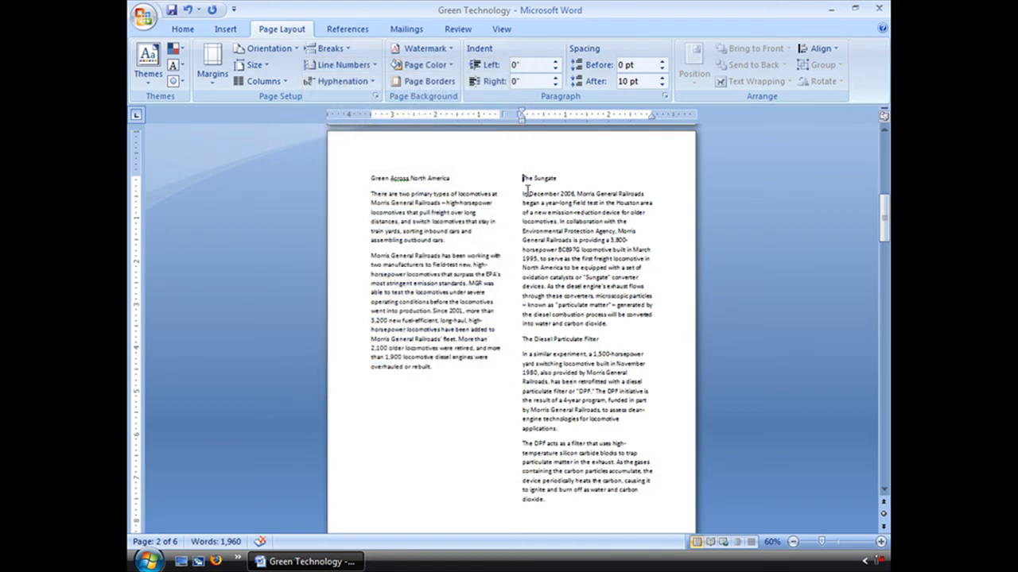
pyautogui.scroll(-10, 589, 322)
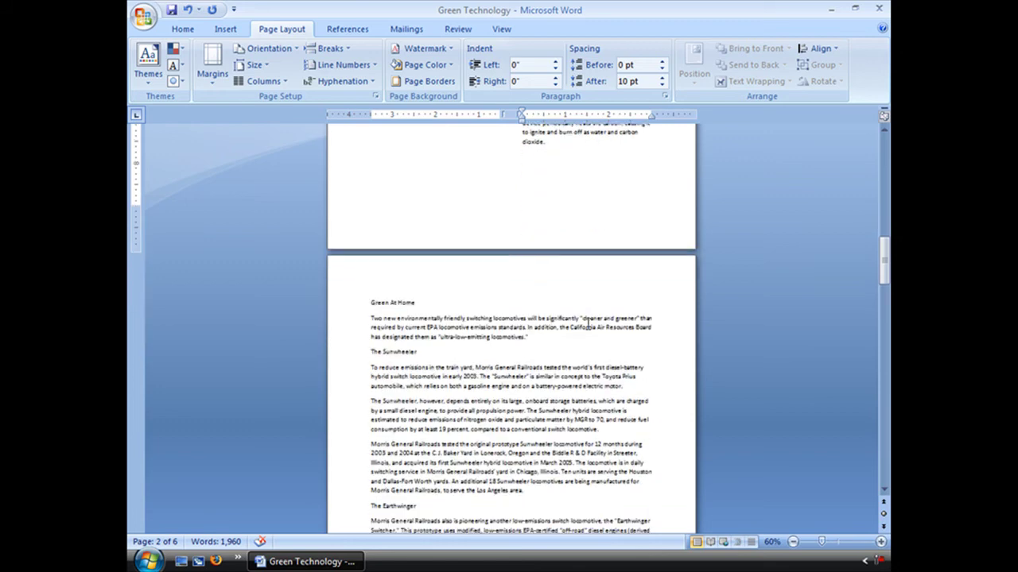
pyautogui.scroll(8, 589, 322)
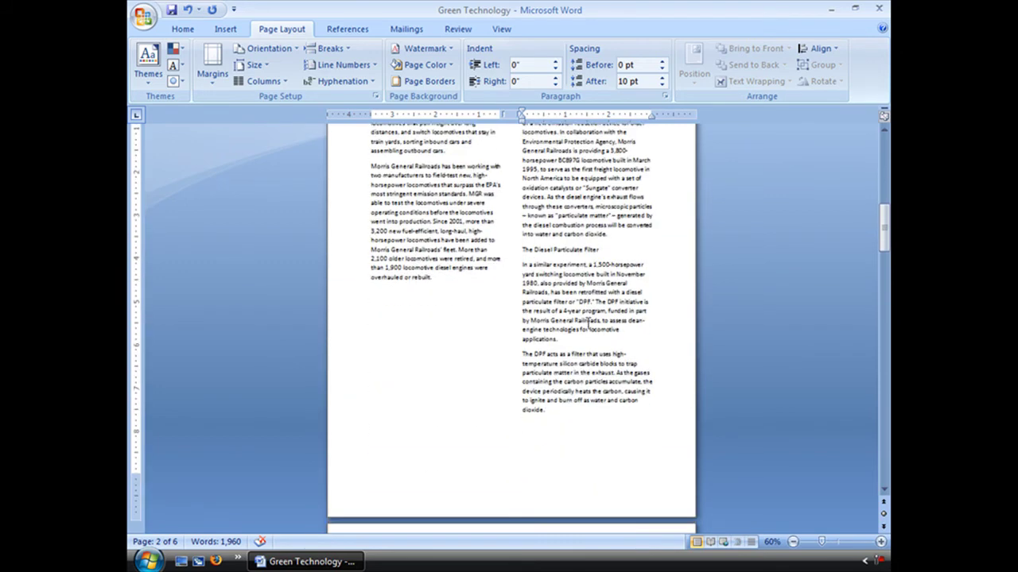
pyautogui.scroll(-15, 589, 322)
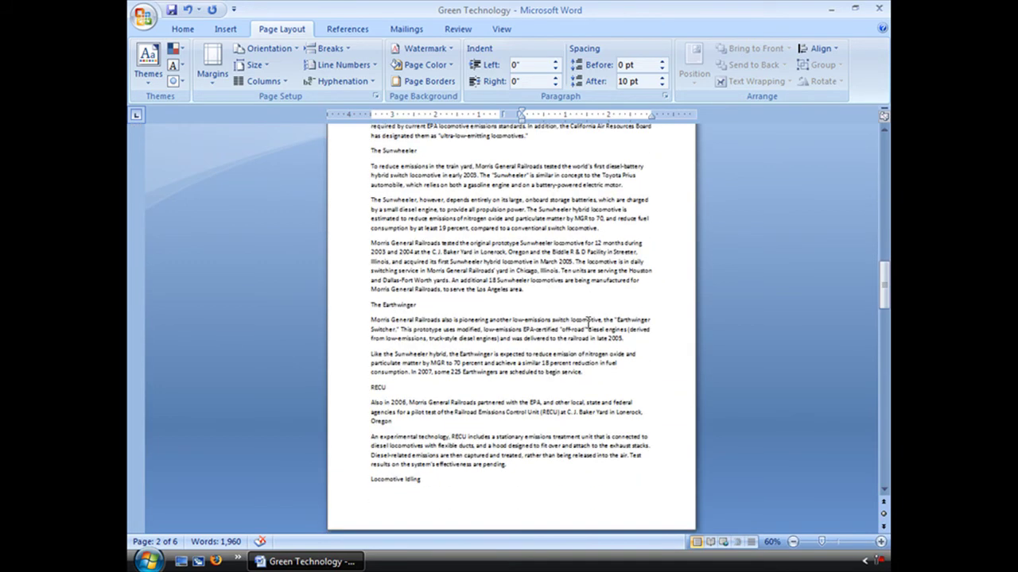
pyautogui.scroll(-9, 589, 322)
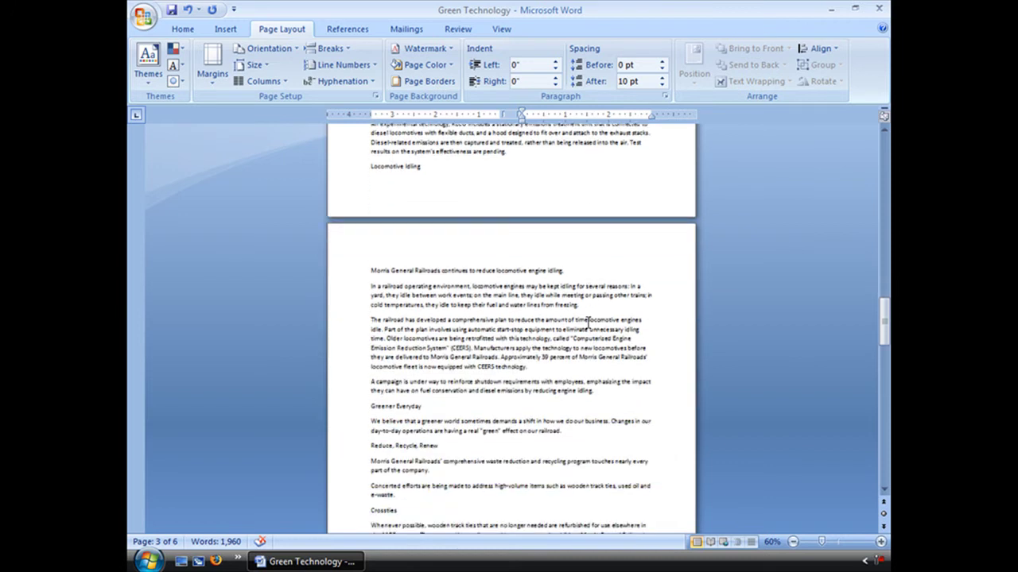
pyautogui.scroll(-3, 589, 322)
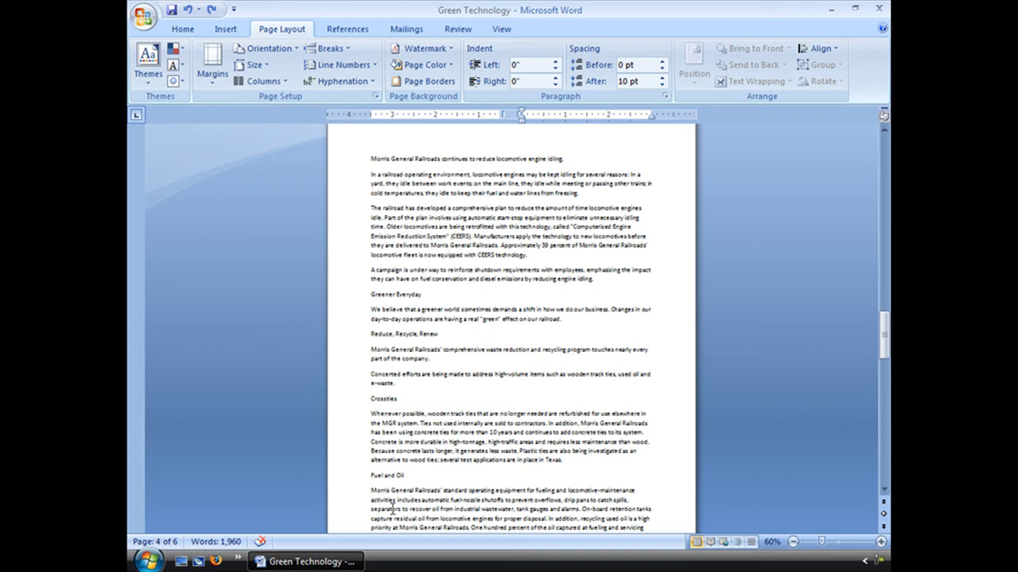
pyautogui.click(371, 402)
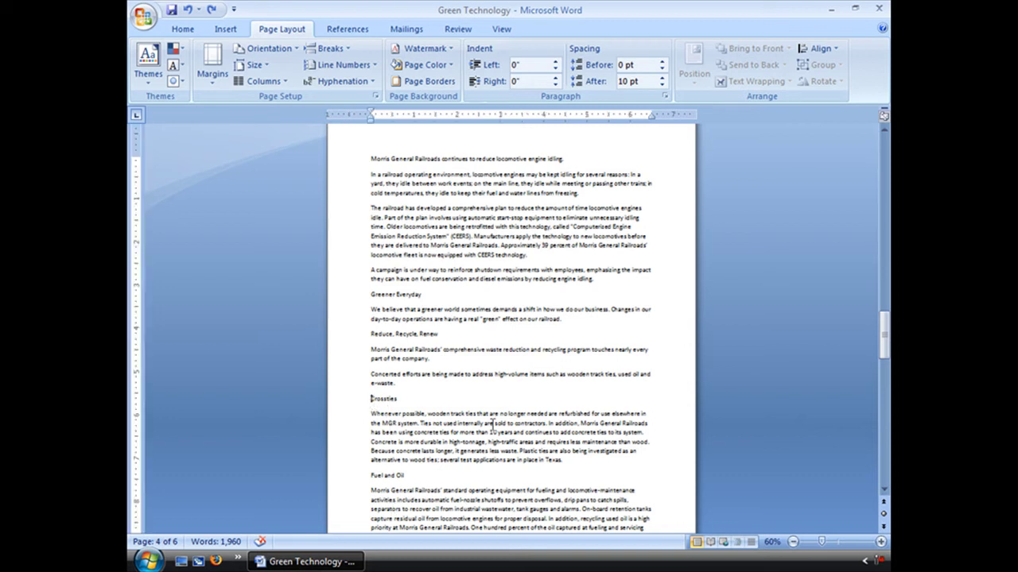
pyautogui.click(348, 51)
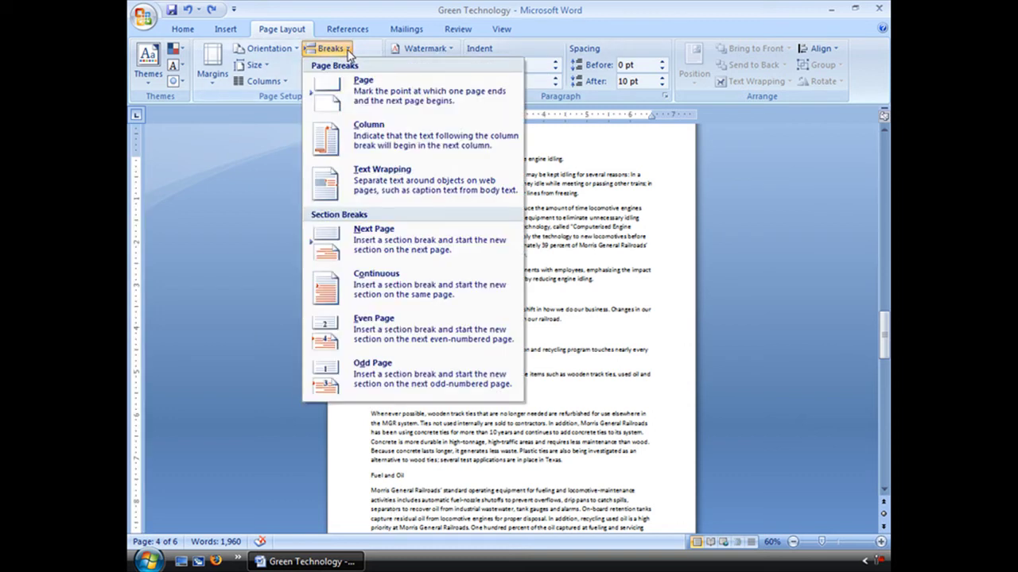
pyautogui.click(380, 255)
pyautogui.scroll(-3, 554, 443)
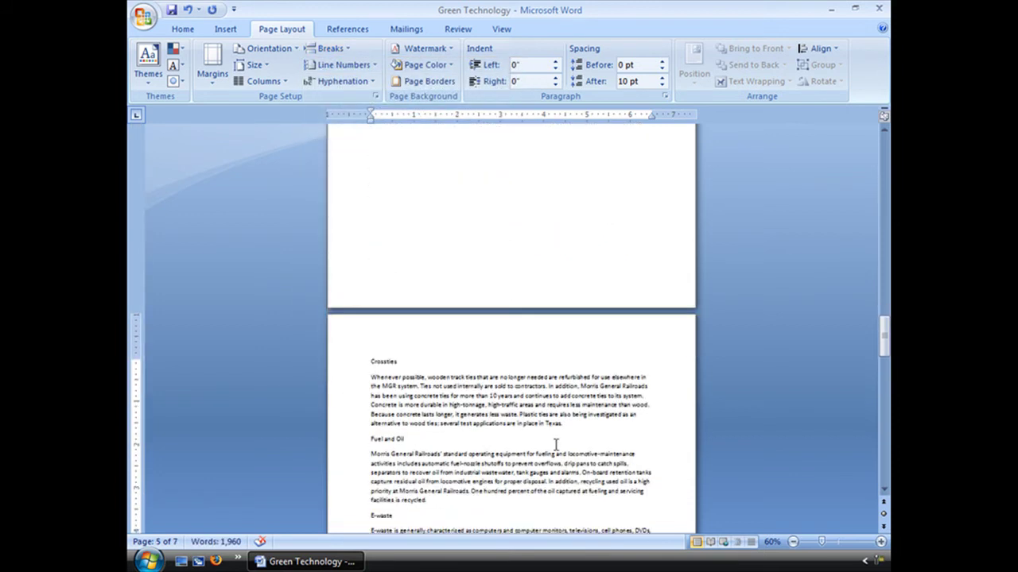
pyautogui.scroll(-3, 556, 443)
pyautogui.scroll(4, 557, 442)
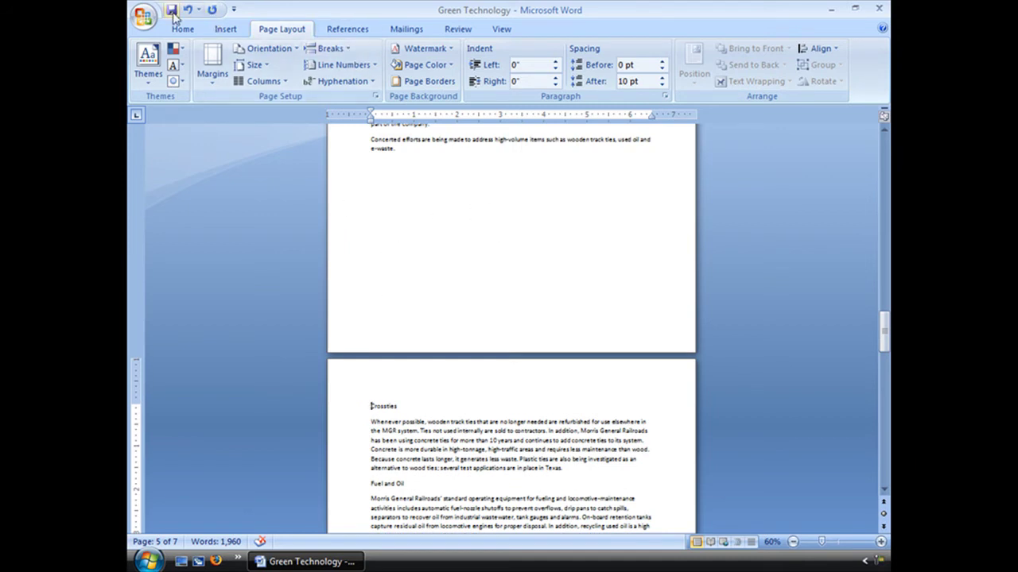
pyautogui.press('BackSpace')
# Insert continuous section breaks before Crossties and after 'facilities is recycled.'.
pyautogui.click(347, 50)
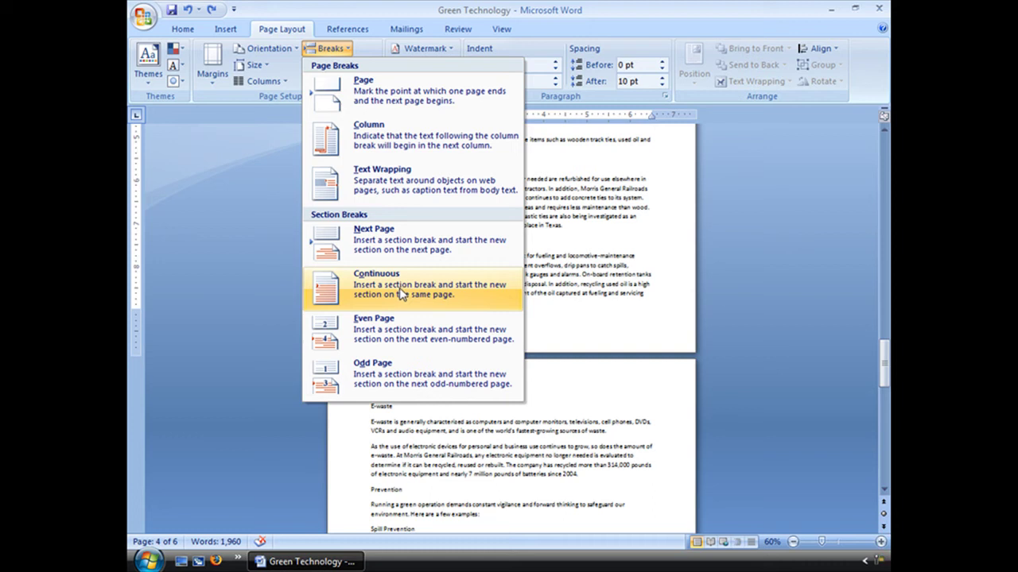
pyautogui.click(401, 294)
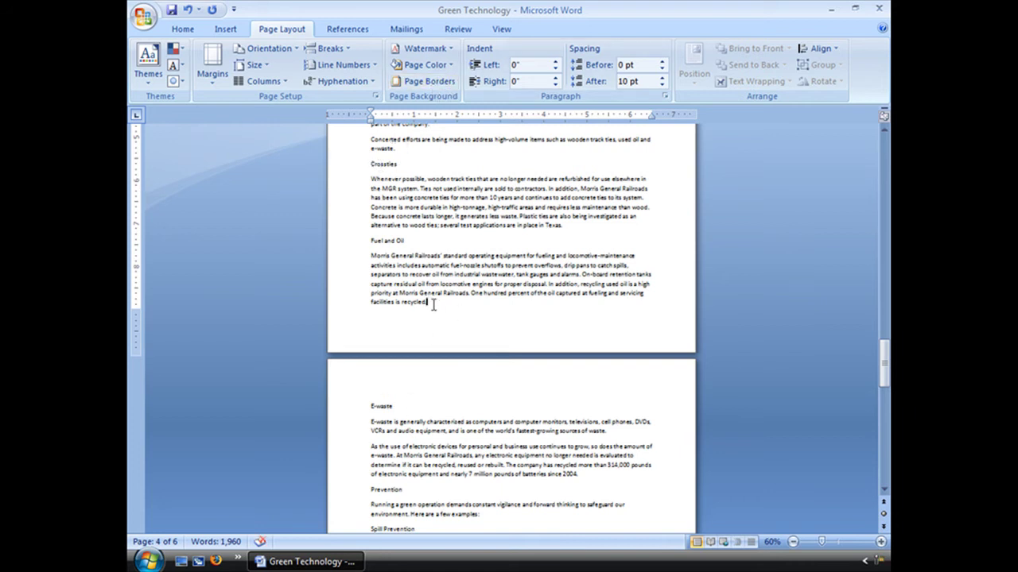
pyautogui.click(330, 49)
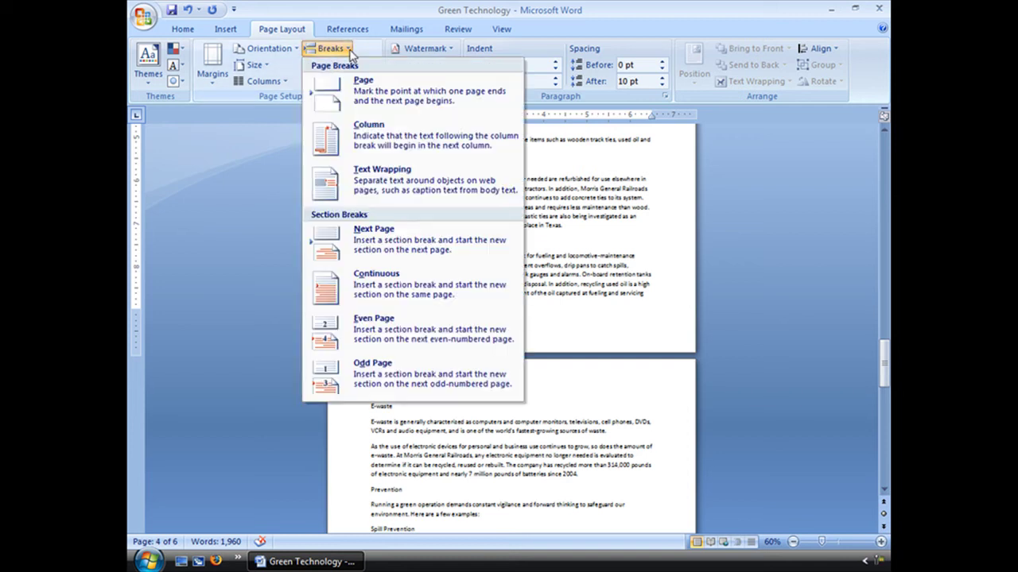
pyautogui.click(425, 290)
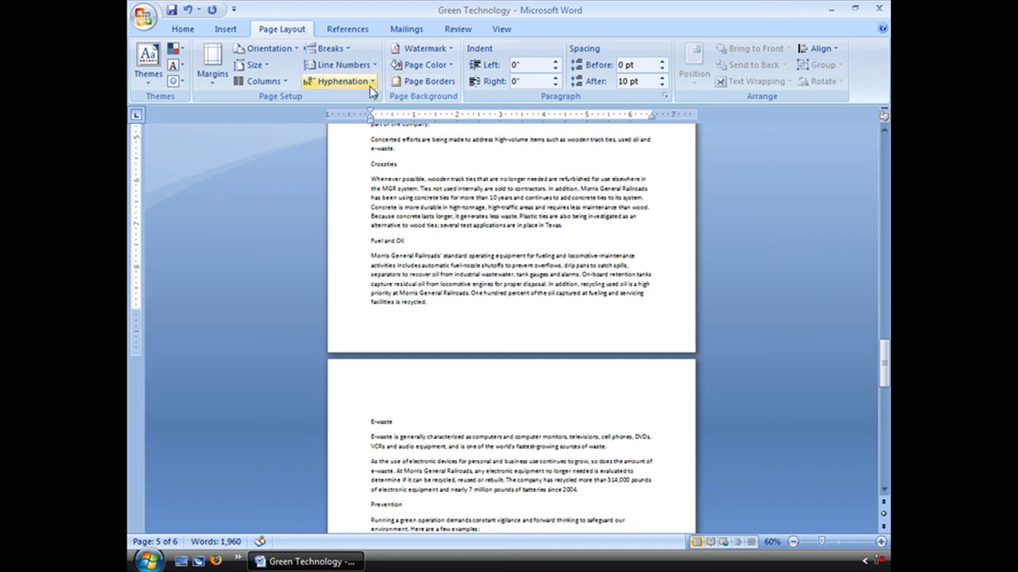
# Set the Crossties and Fuel and Oil section in two columns, briefly showing formatting marks to verify its breaks.
pyautogui.click(265, 81)
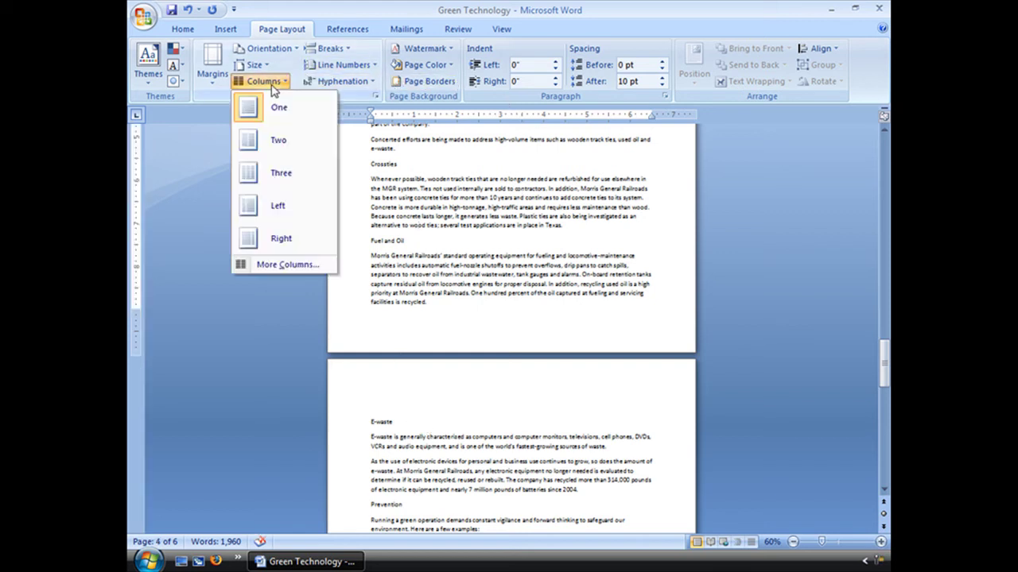
pyautogui.click(279, 143)
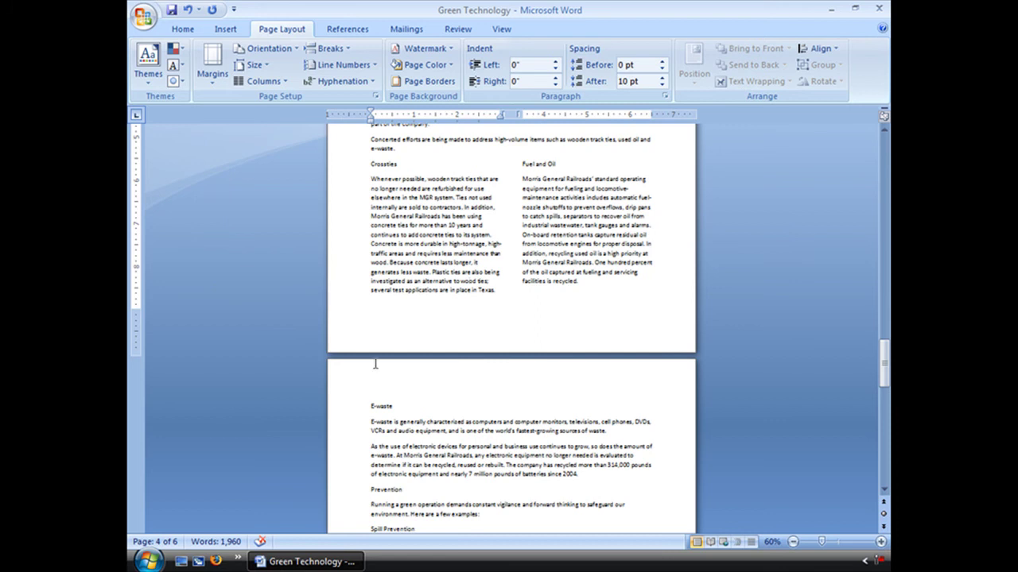
pyautogui.click(183, 28)
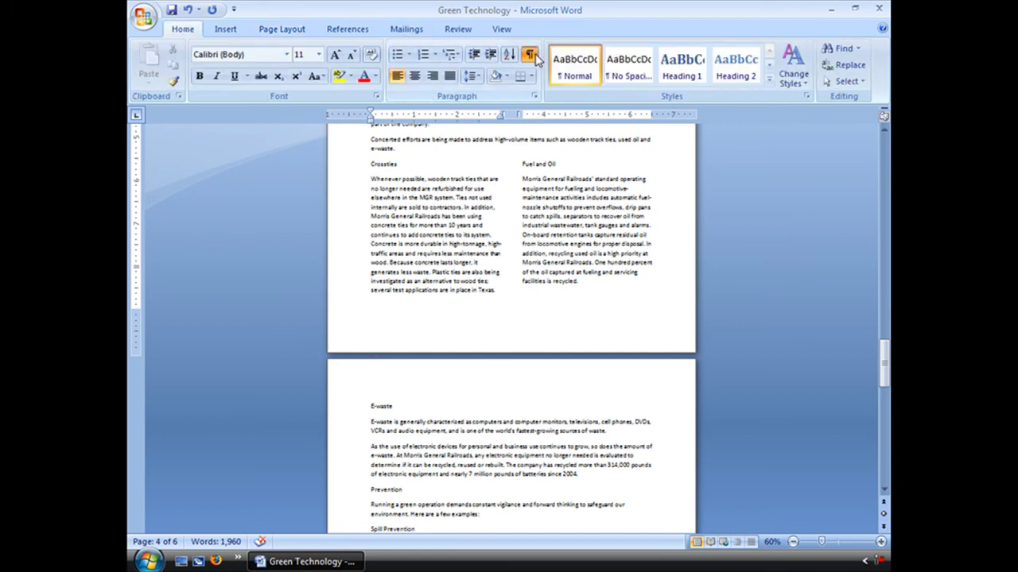
pyautogui.click(531, 56)
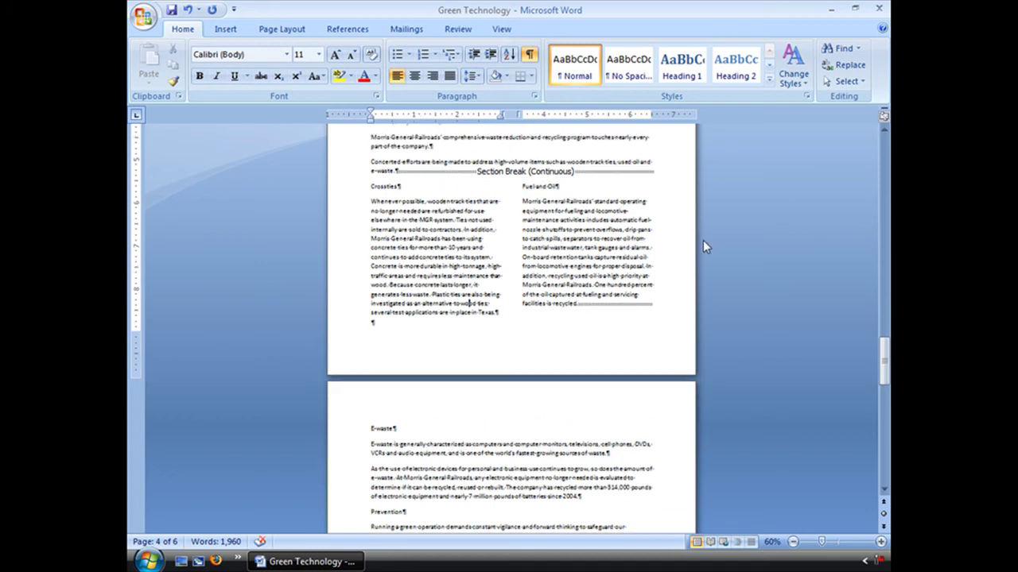
pyautogui.click(530, 54)
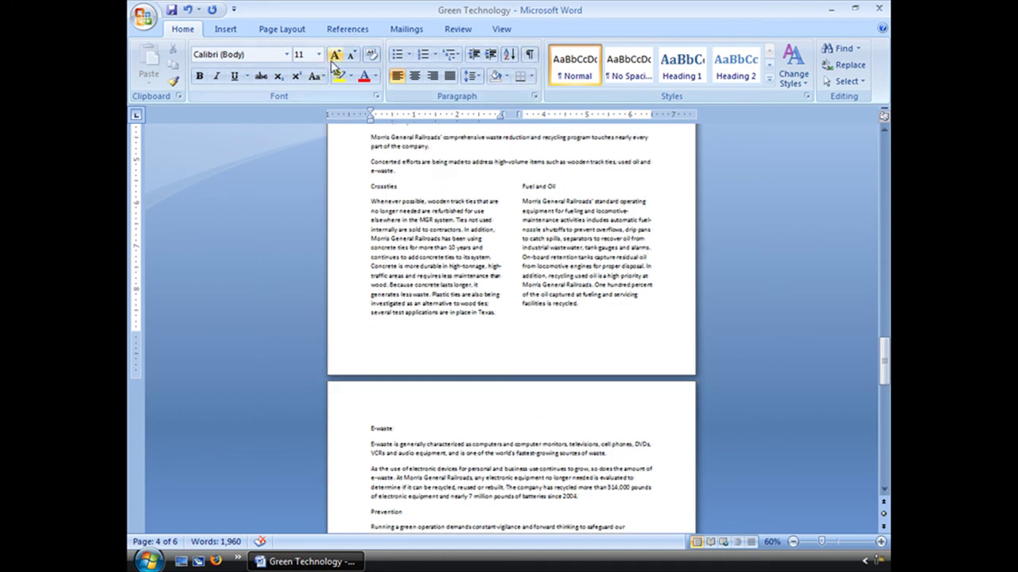
pyautogui.click(268, 30)
# Open the Breaks dropdown on the Page Layout tab.
pyautogui.click(350, 49)
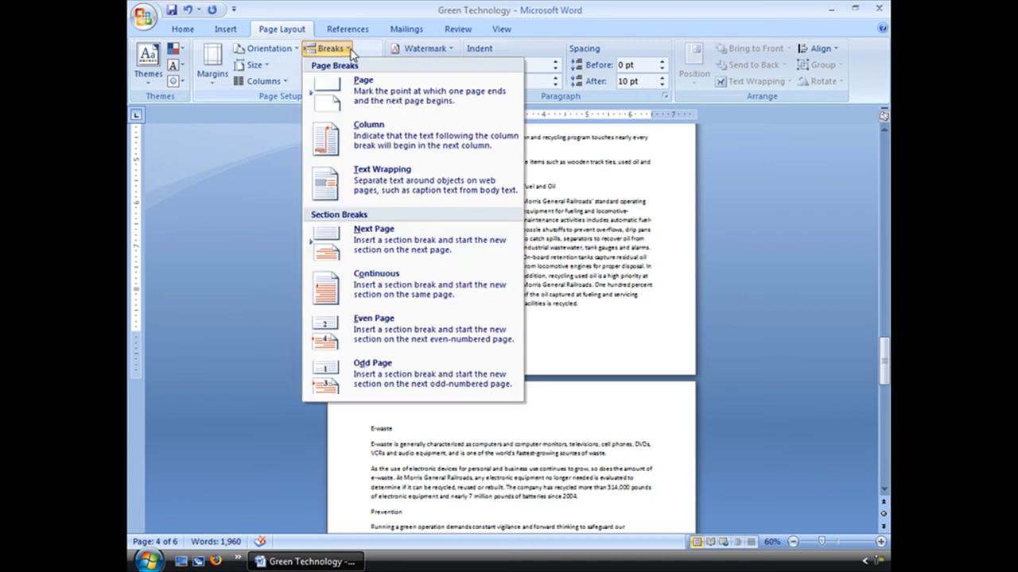